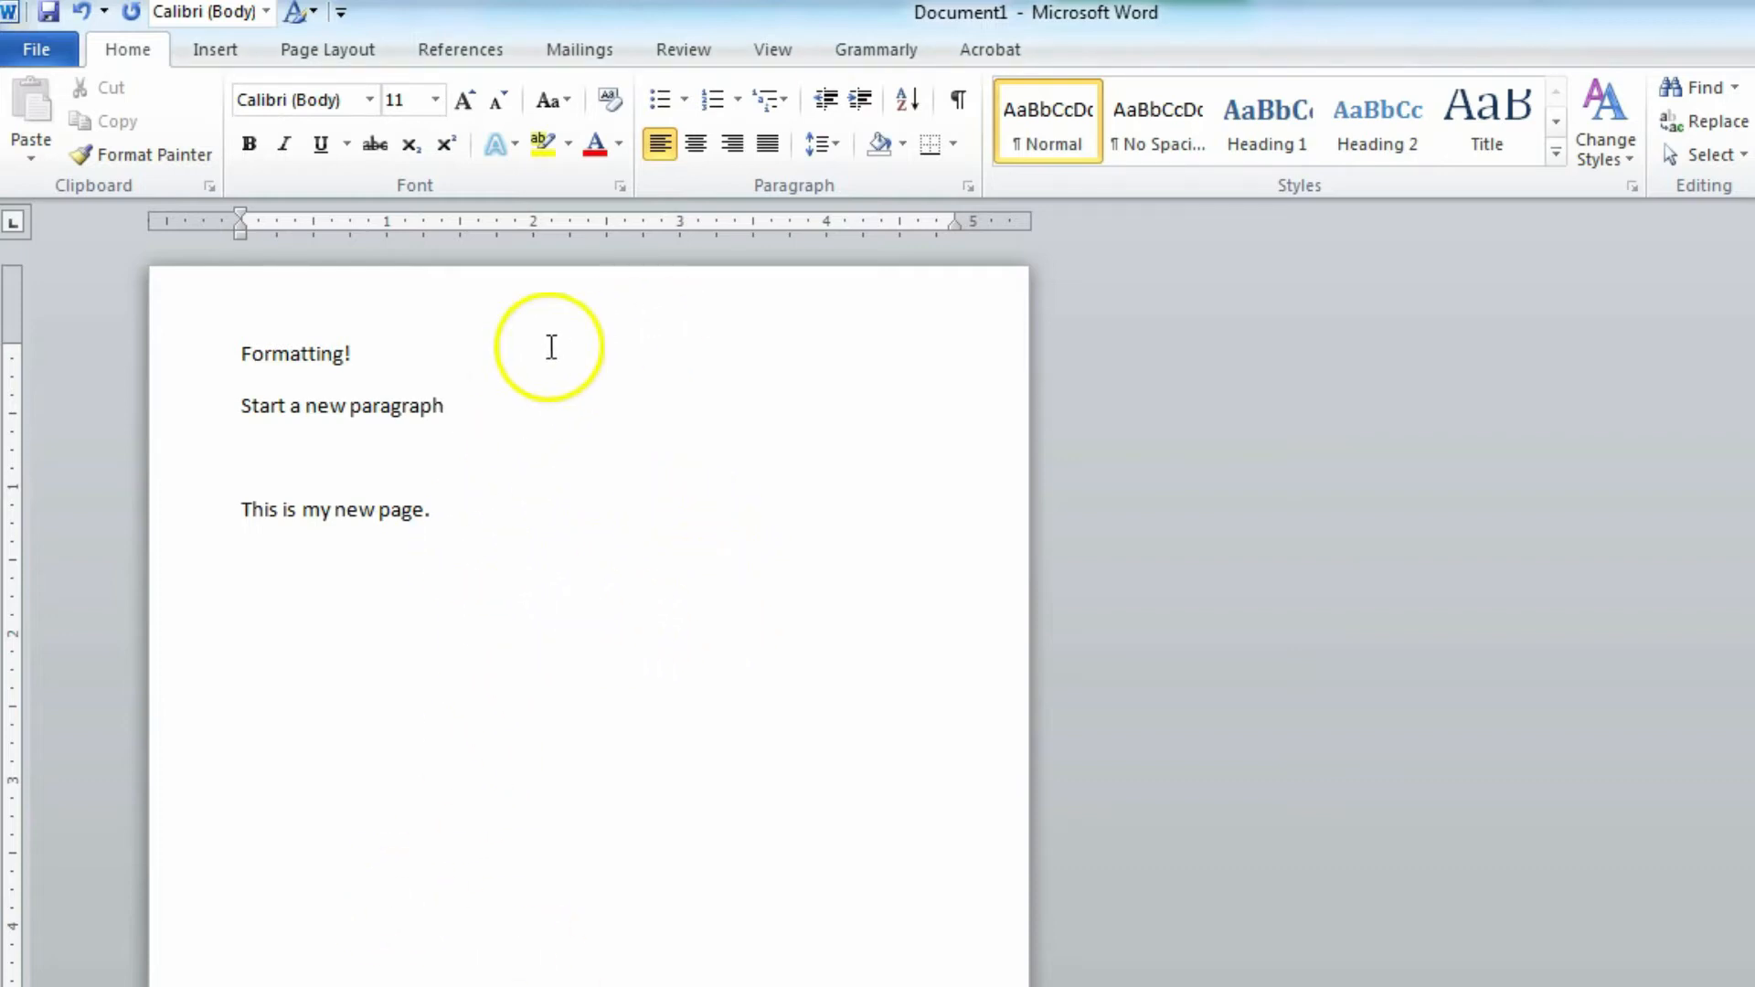
Show the formatting marks and set all the text to 1.0 line spacing with no space after the paragraphs
click(957, 100)
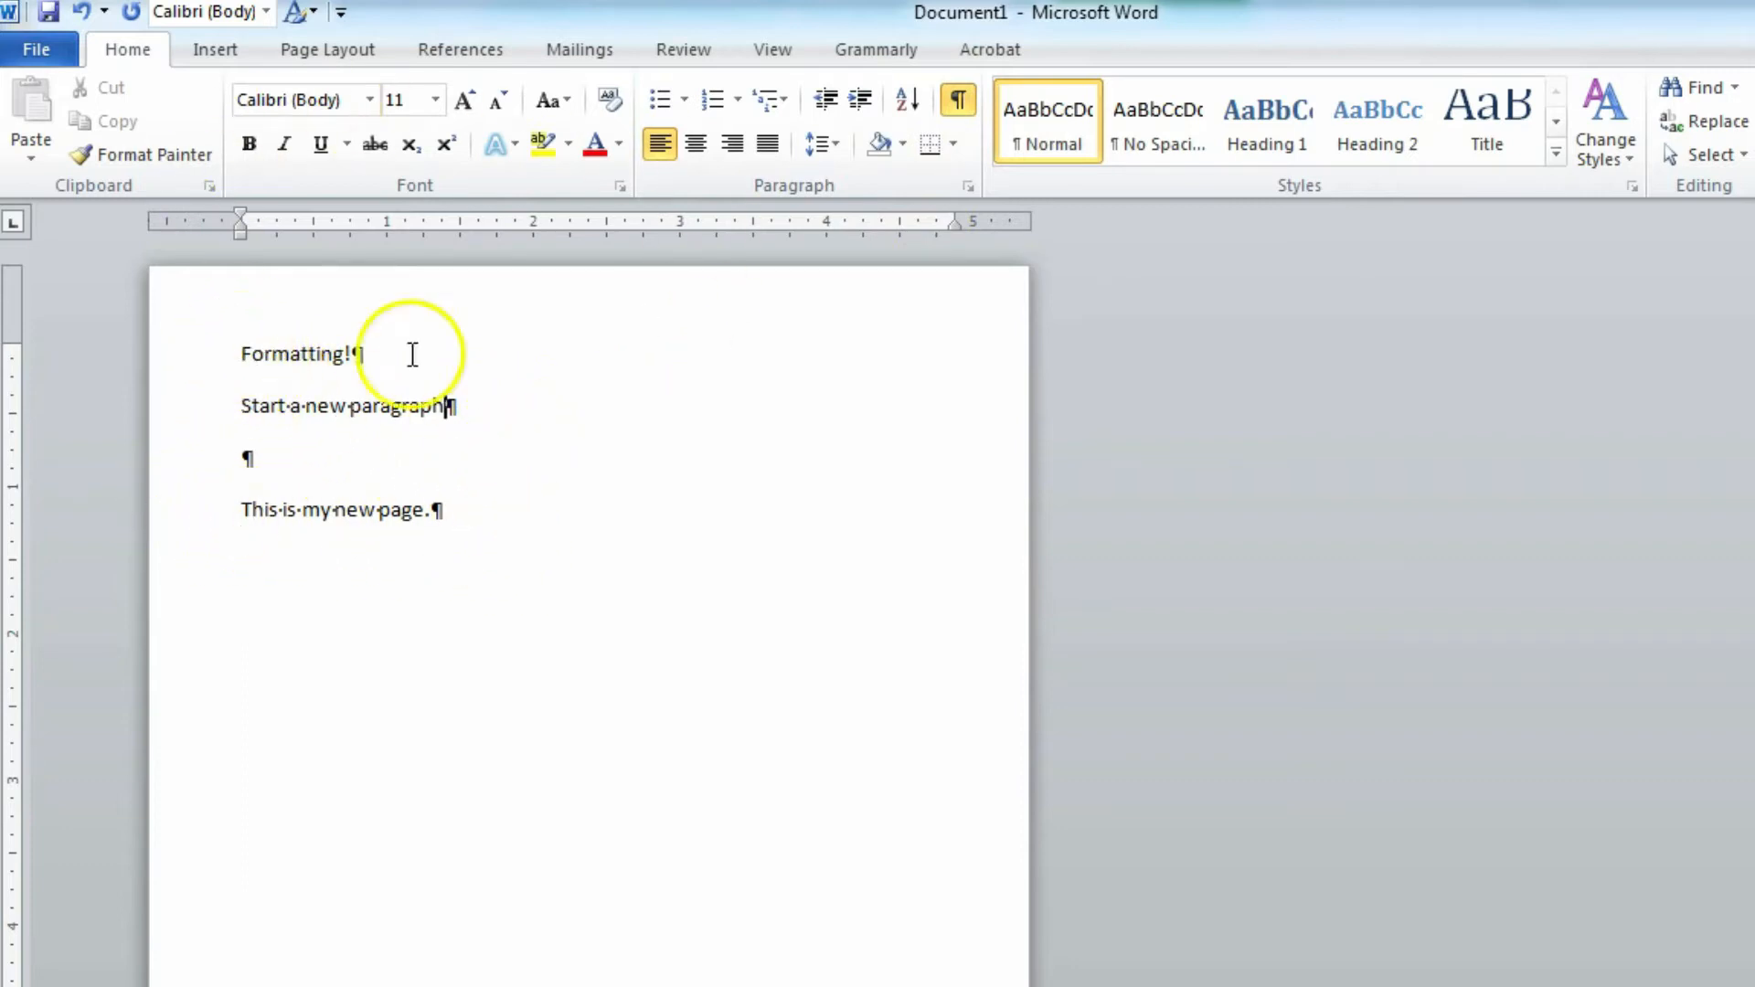
click(240, 353)
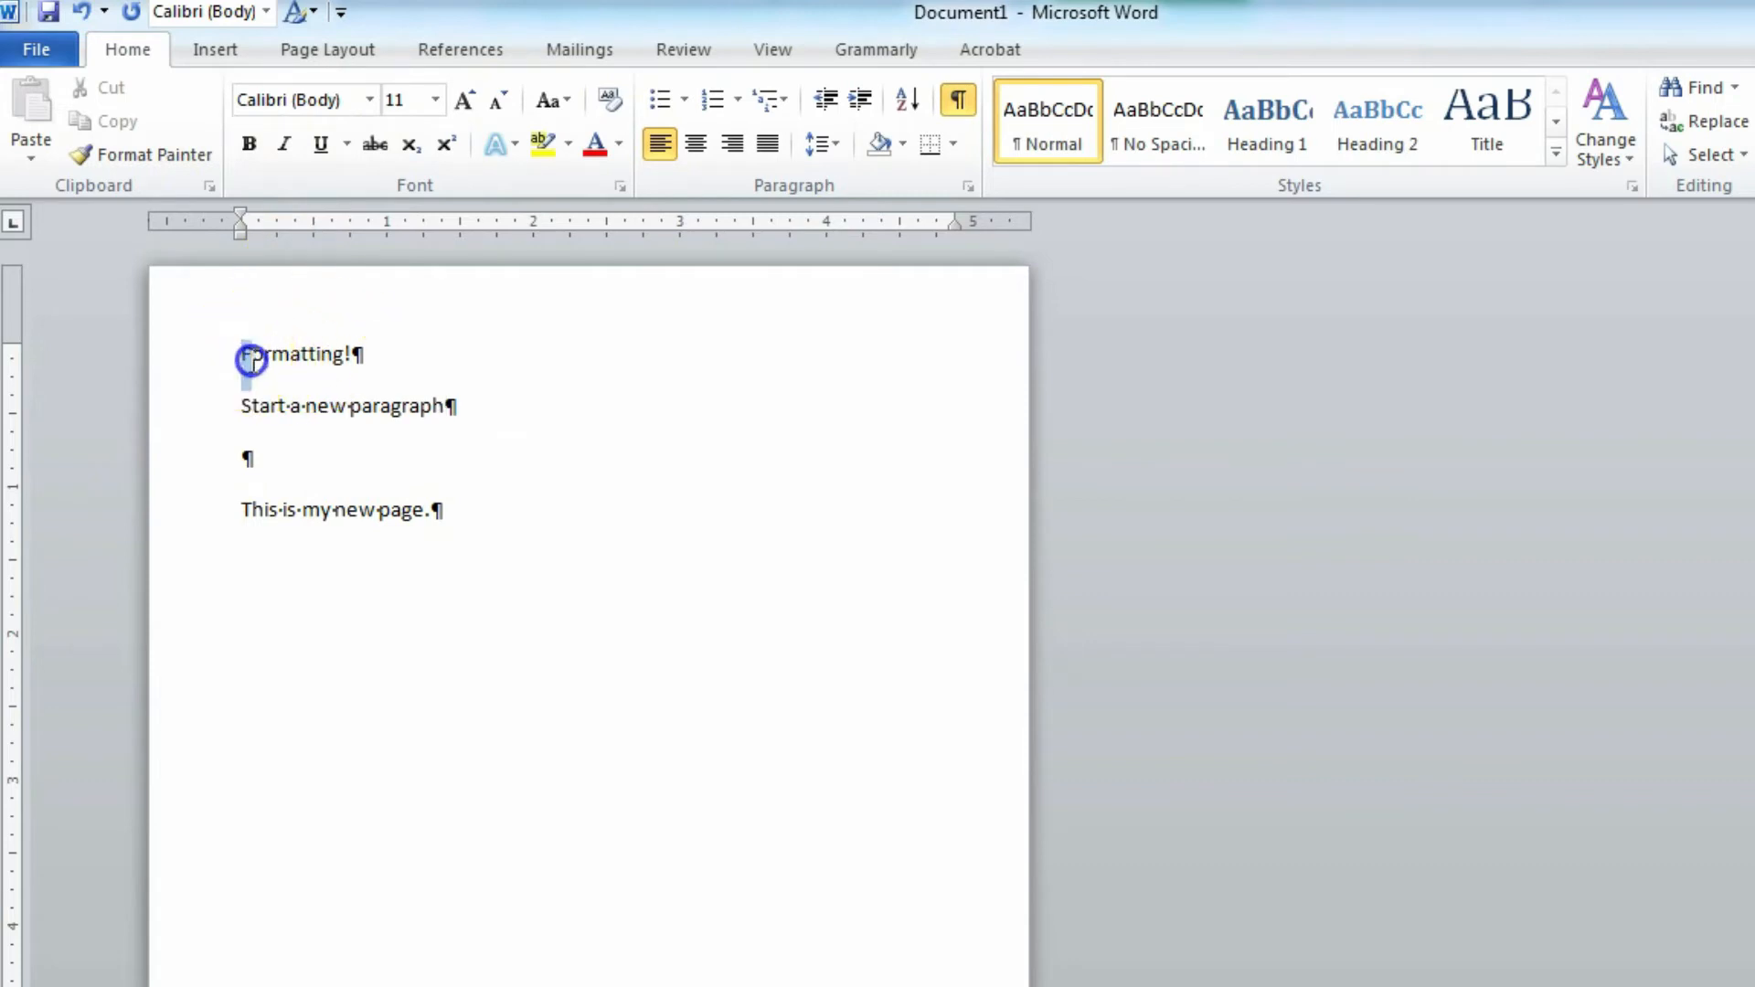
drag(252, 359, 490, 583)
click(831, 142)
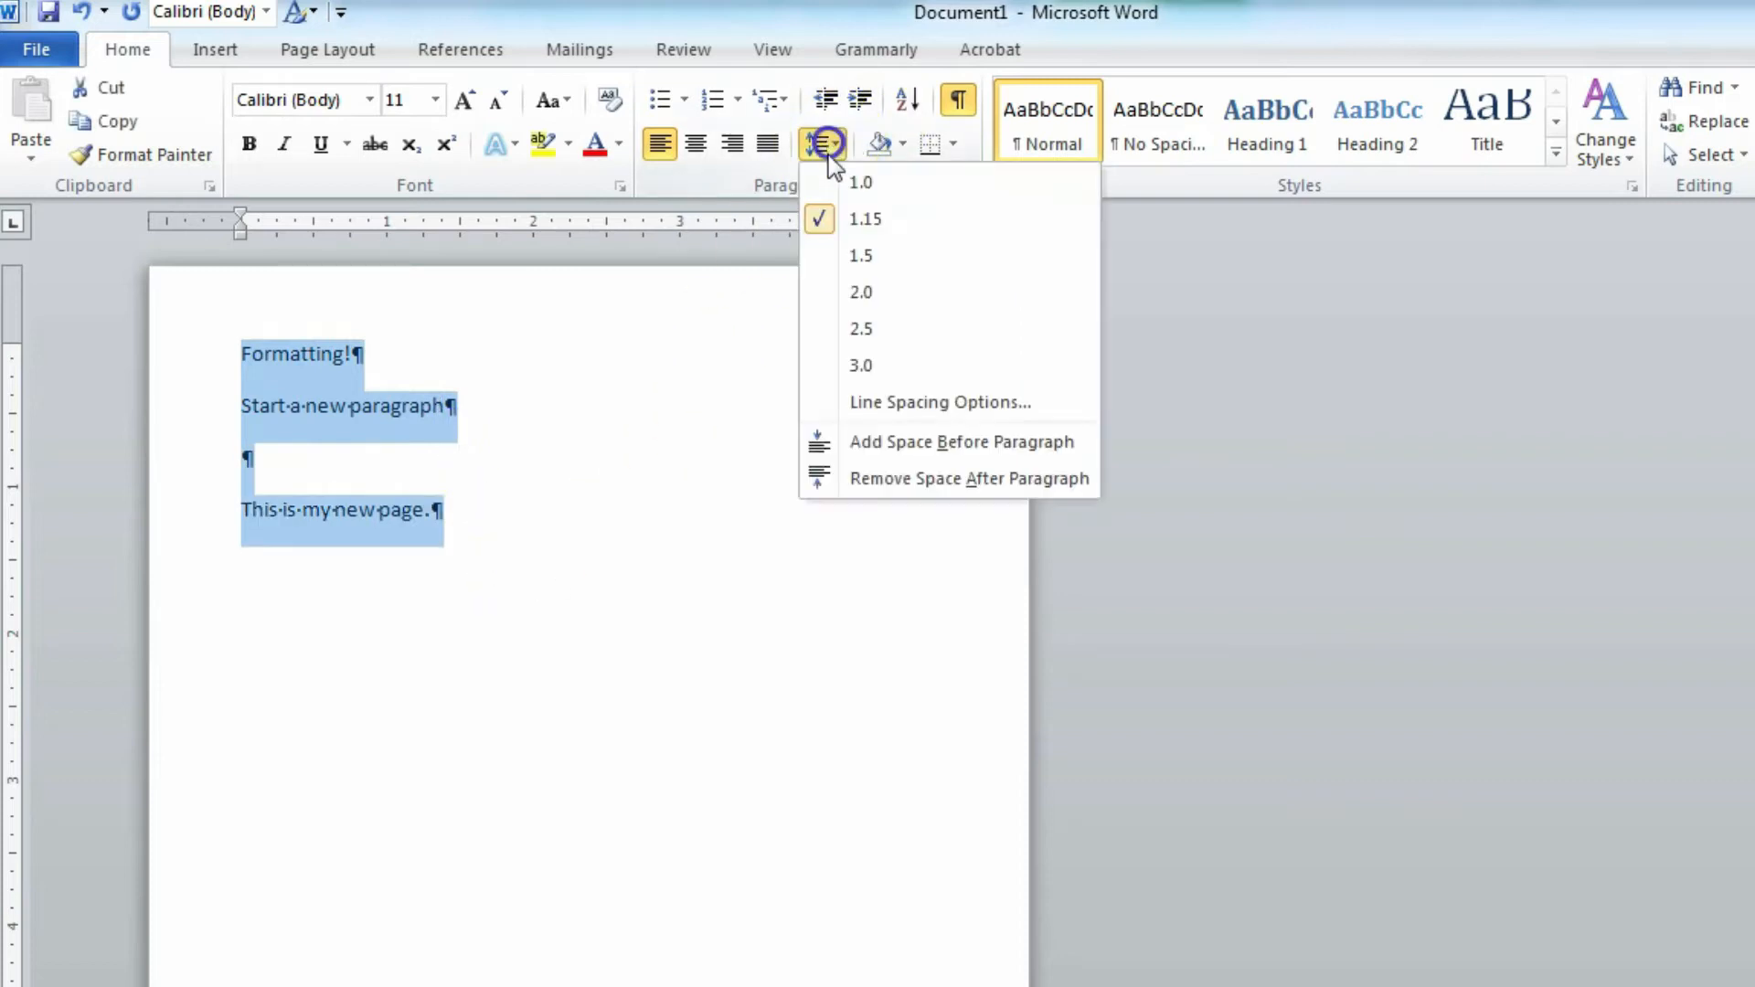
click(879, 186)
click(821, 144)
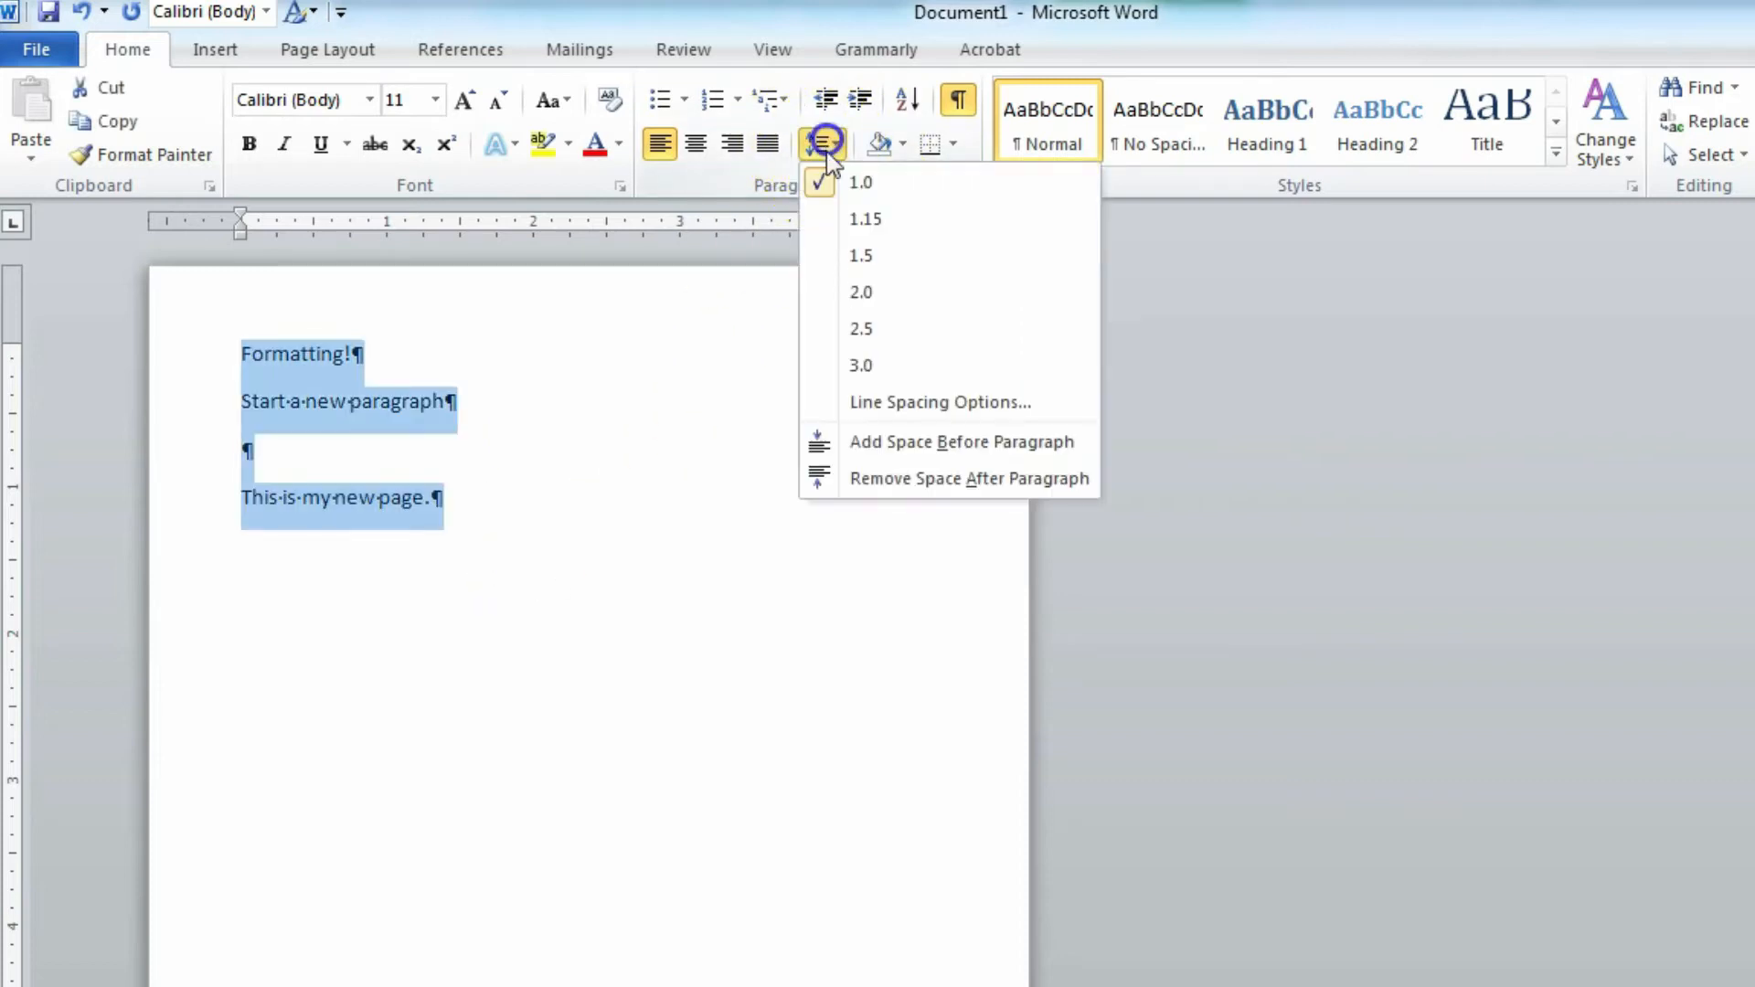
click(911, 477)
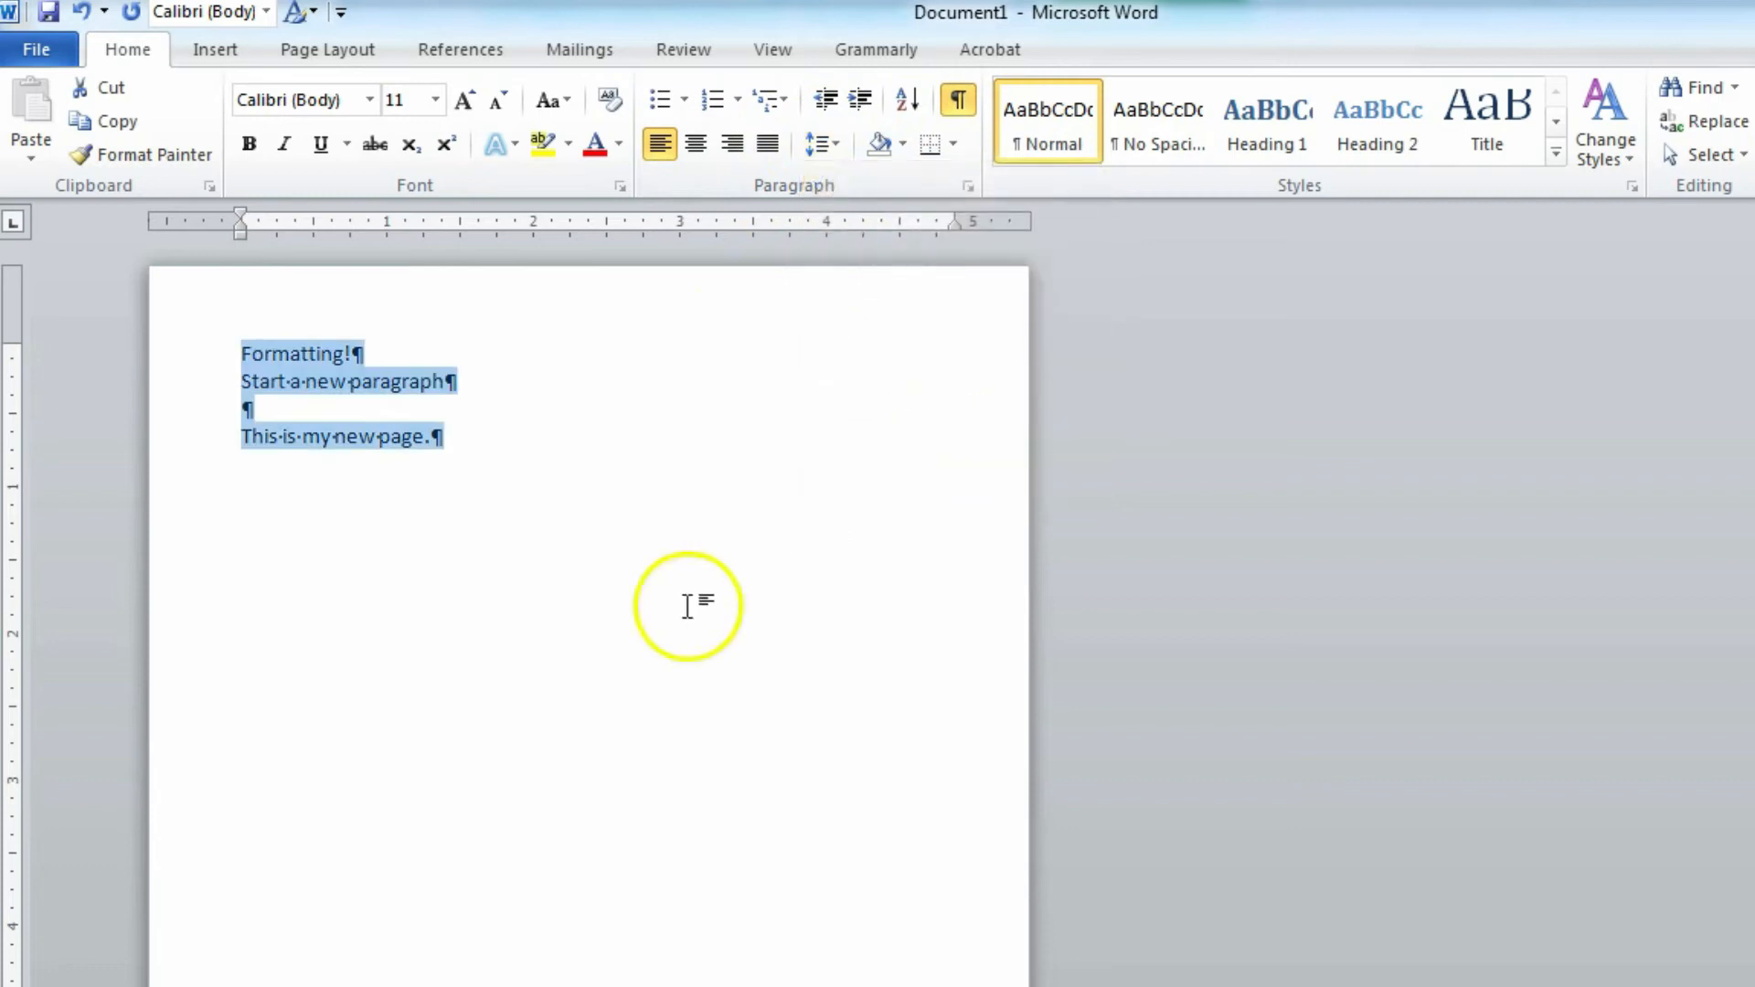
Preview the Add Space Before Paragraph option on the empty paragraph and close the spacing options without applying it
click(461, 416)
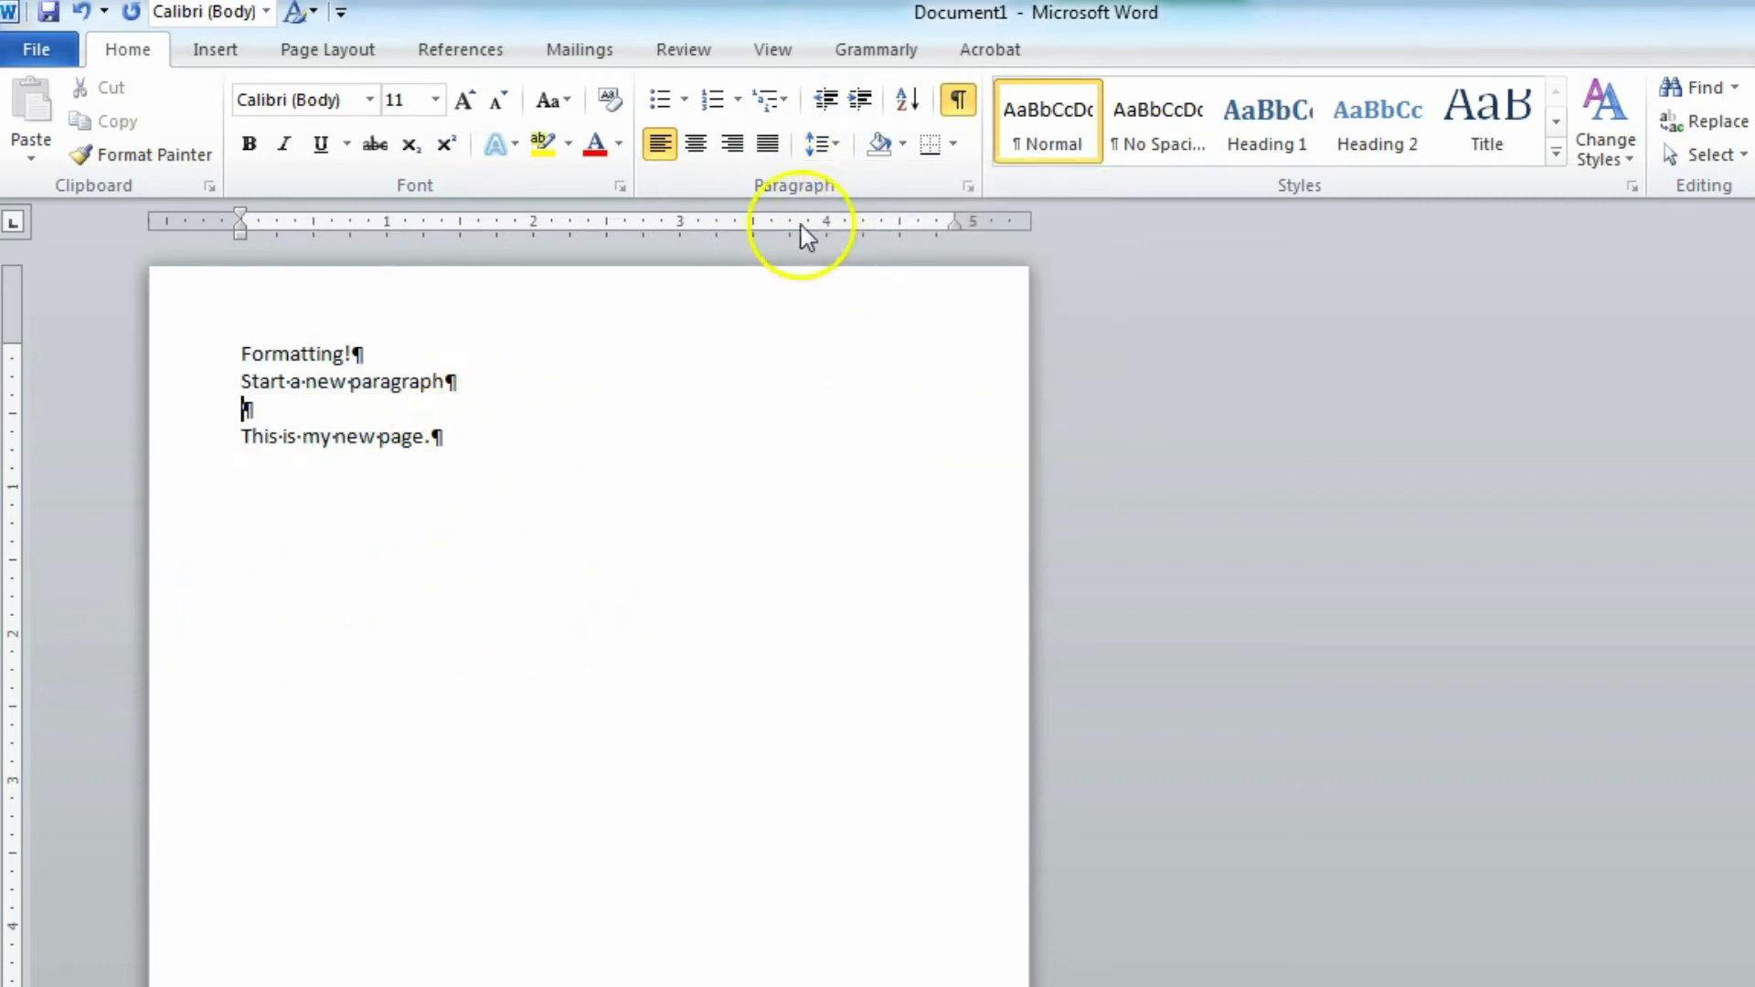
click(833, 149)
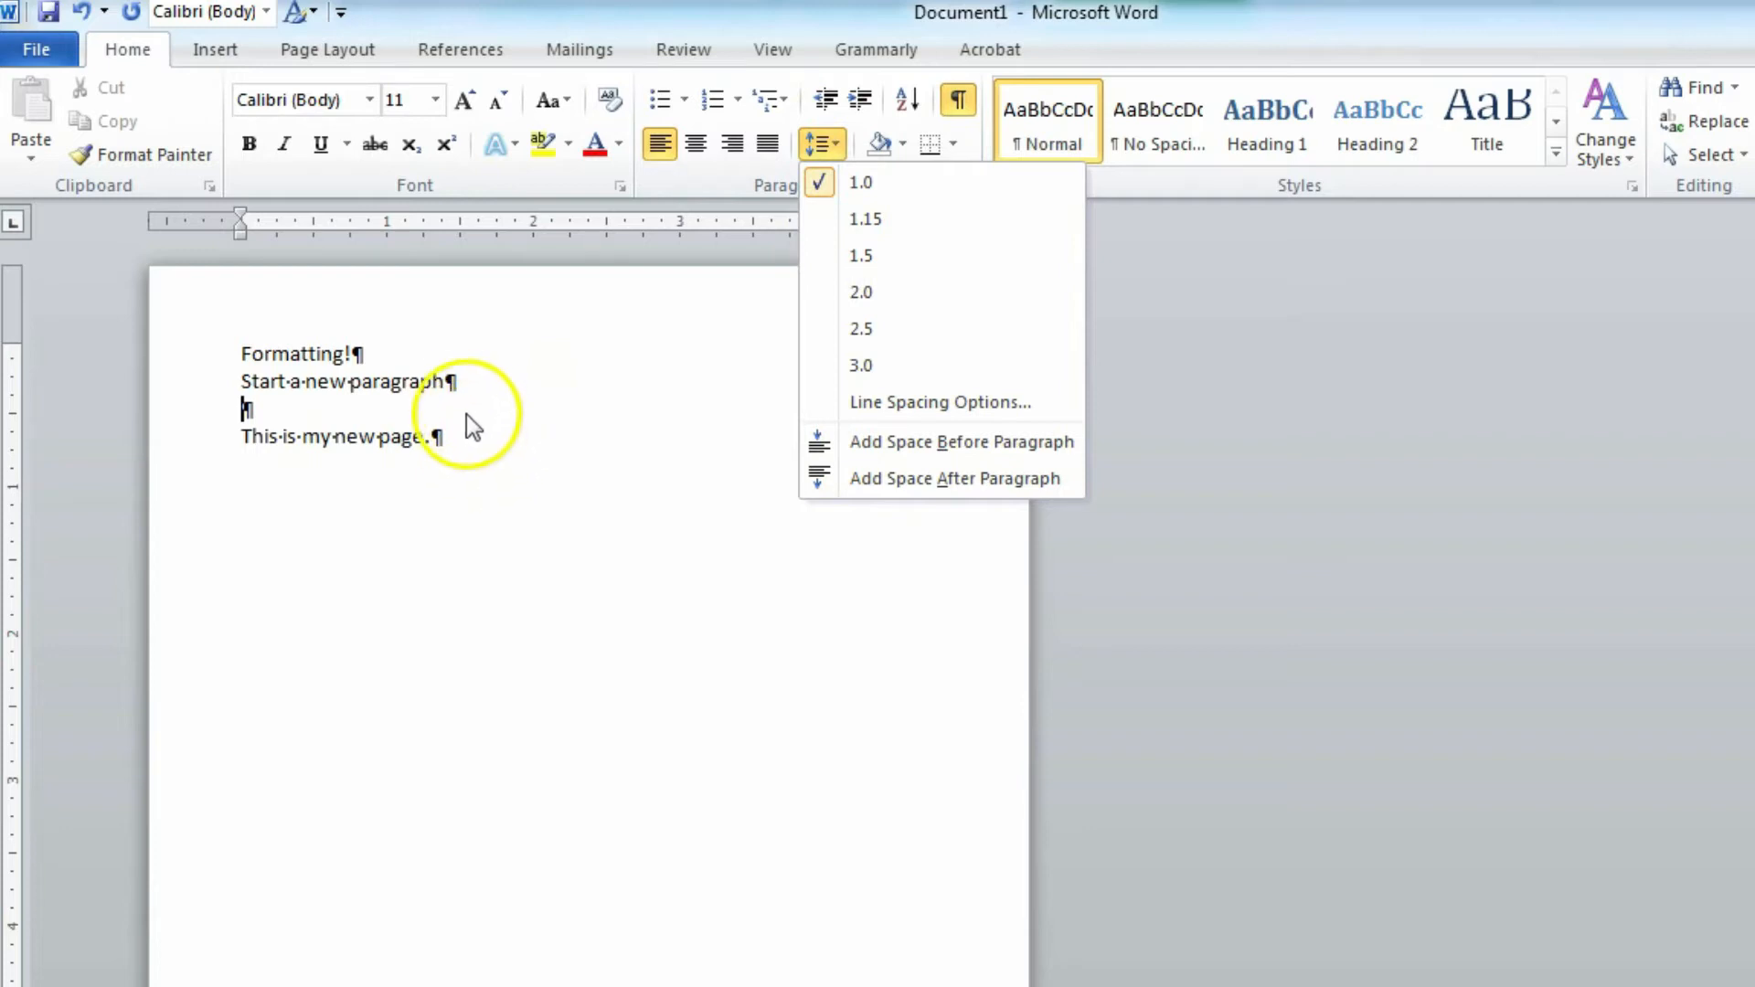
click(455, 391)
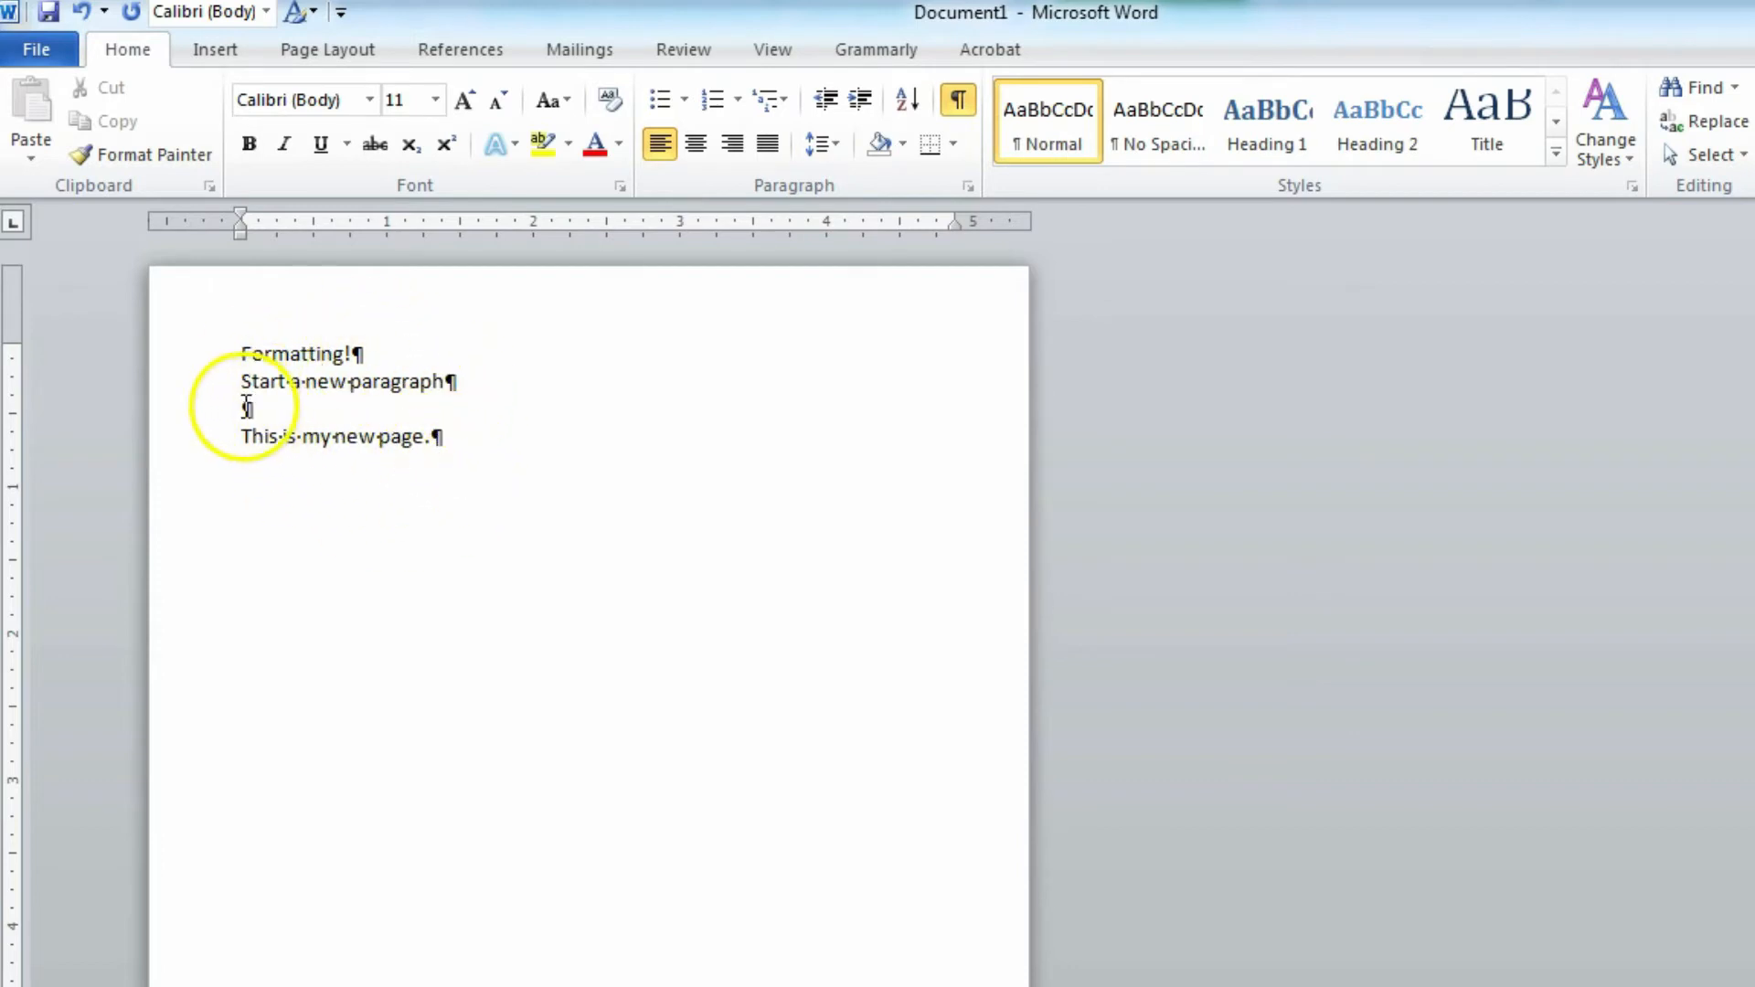
click(835, 144)
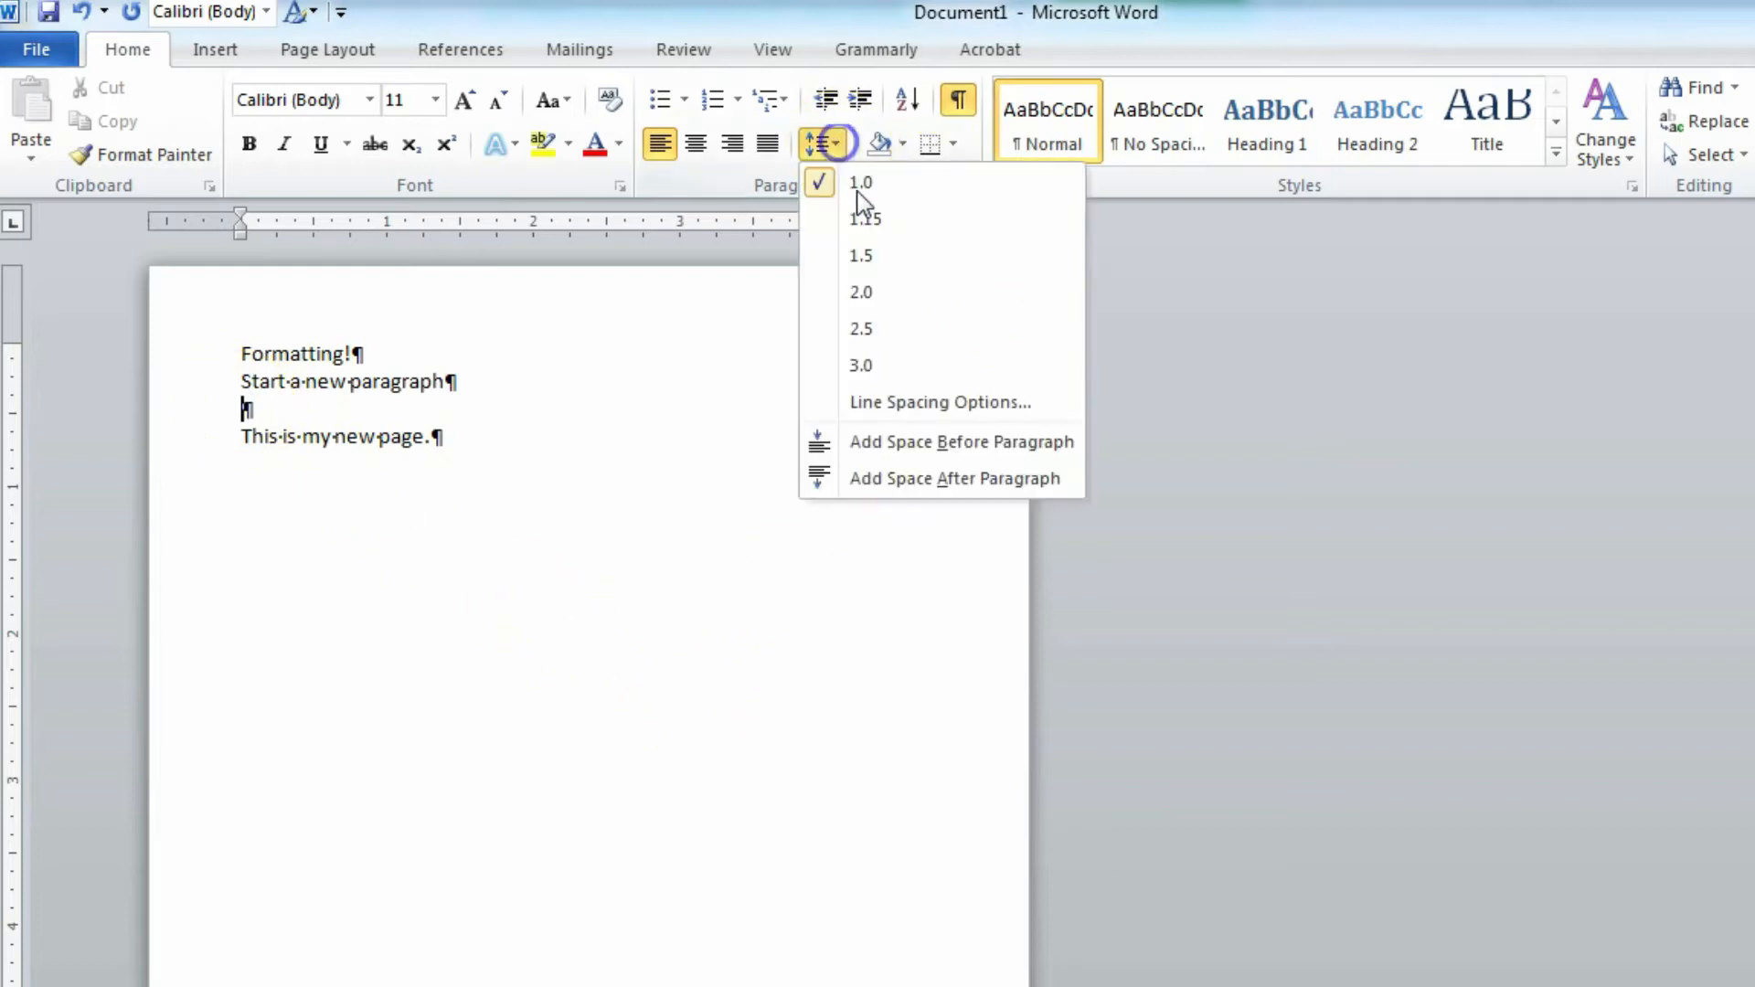
click(919, 444)
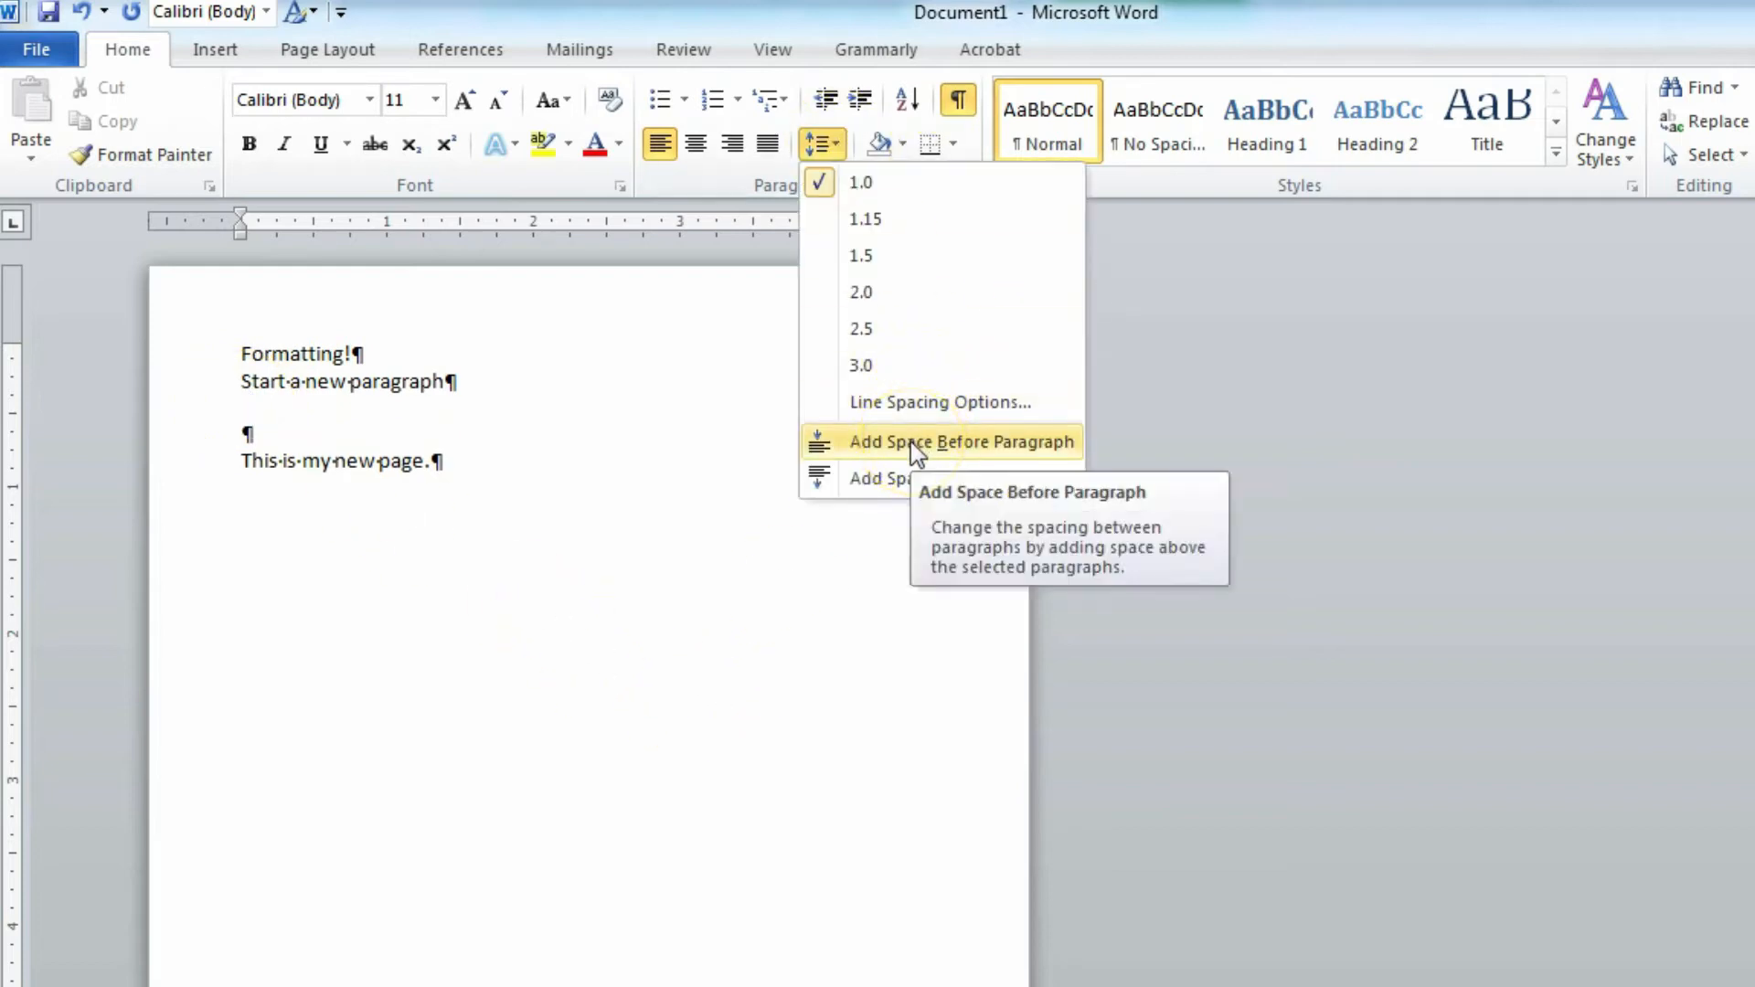
click(703, 454)
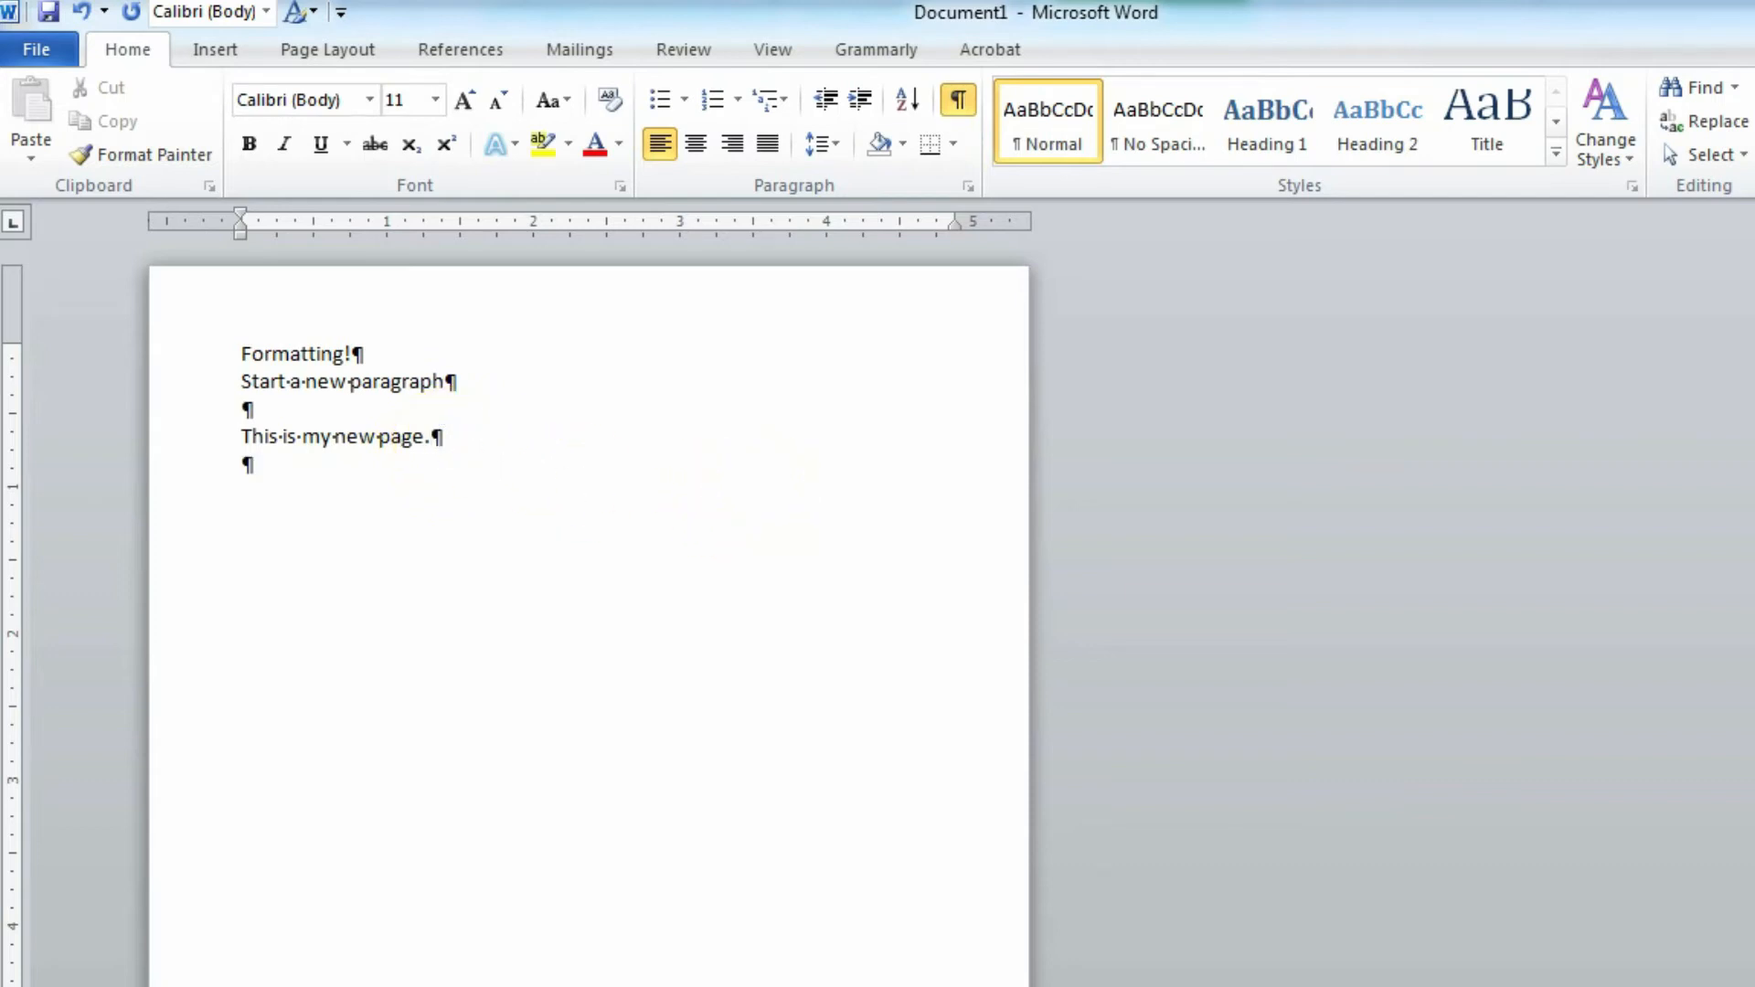
Add blank paragraphs below "This is my new page." until the document runs onto a second page
key(Return)
key(Return)
key(Return)
key(Return)
key(Return)
key(Return)
key(Return)
key(Return)
key(Return)
key(Return)
key(Return)
key(Return)
key(Return)
key(Return)
key(Return)
key(Return)
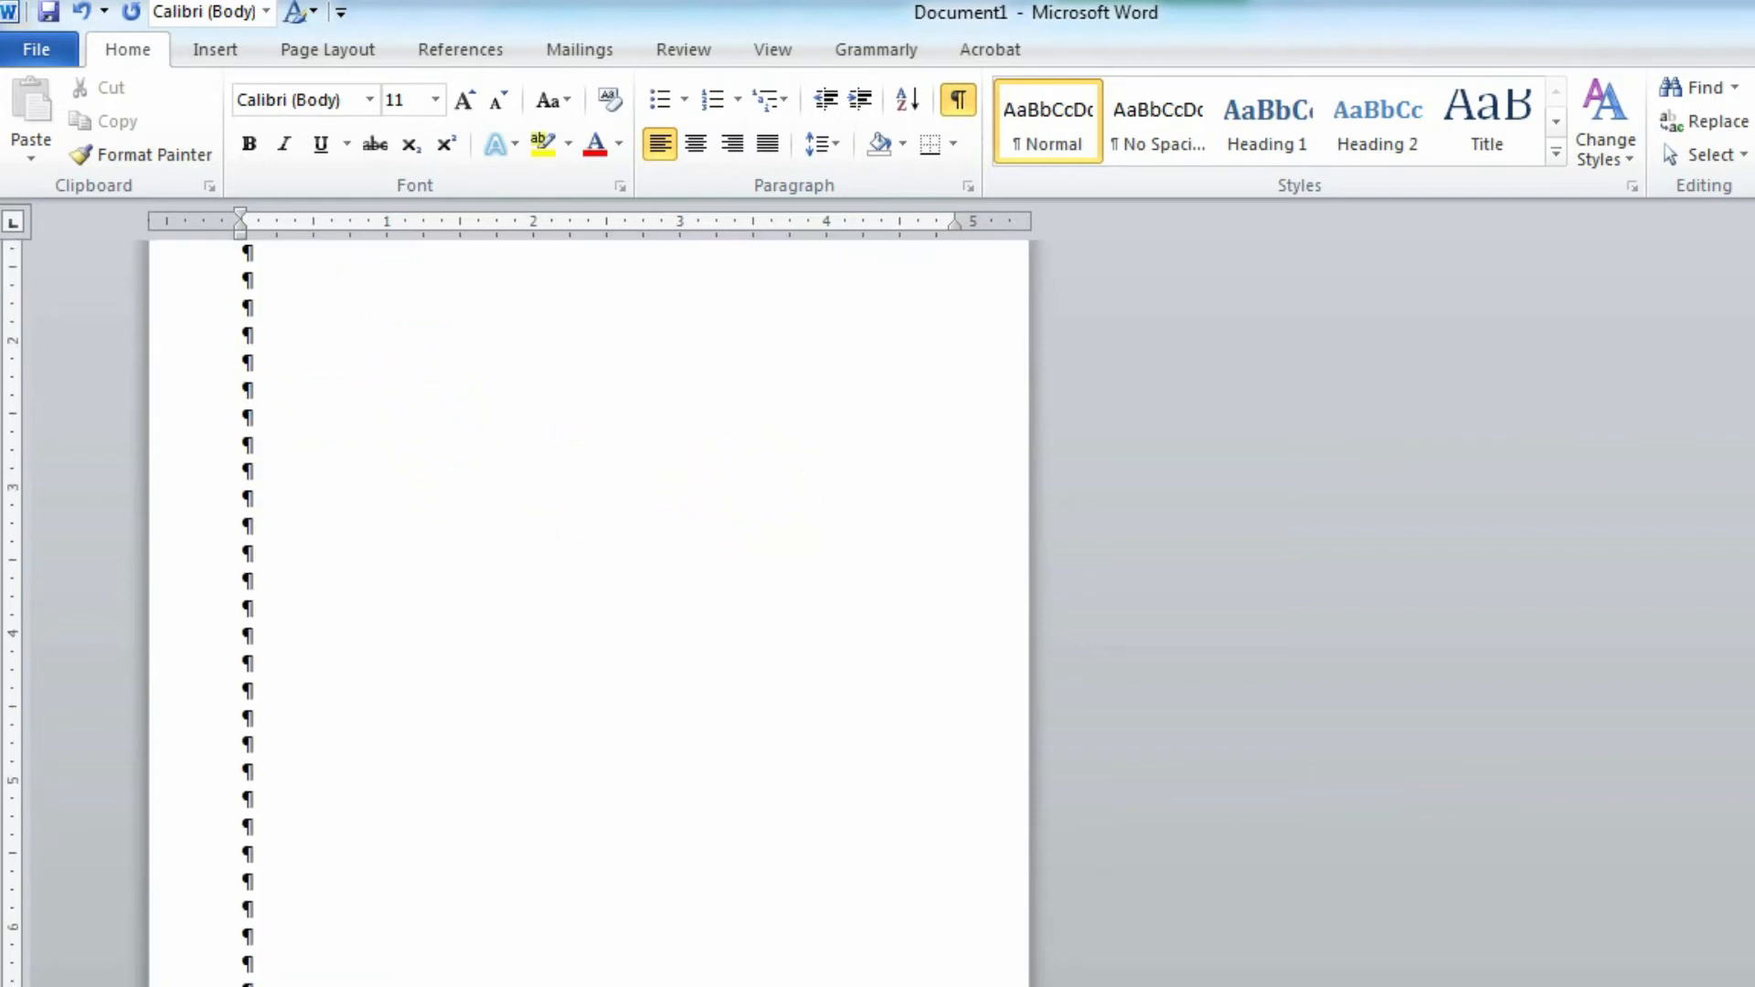
key(Return)
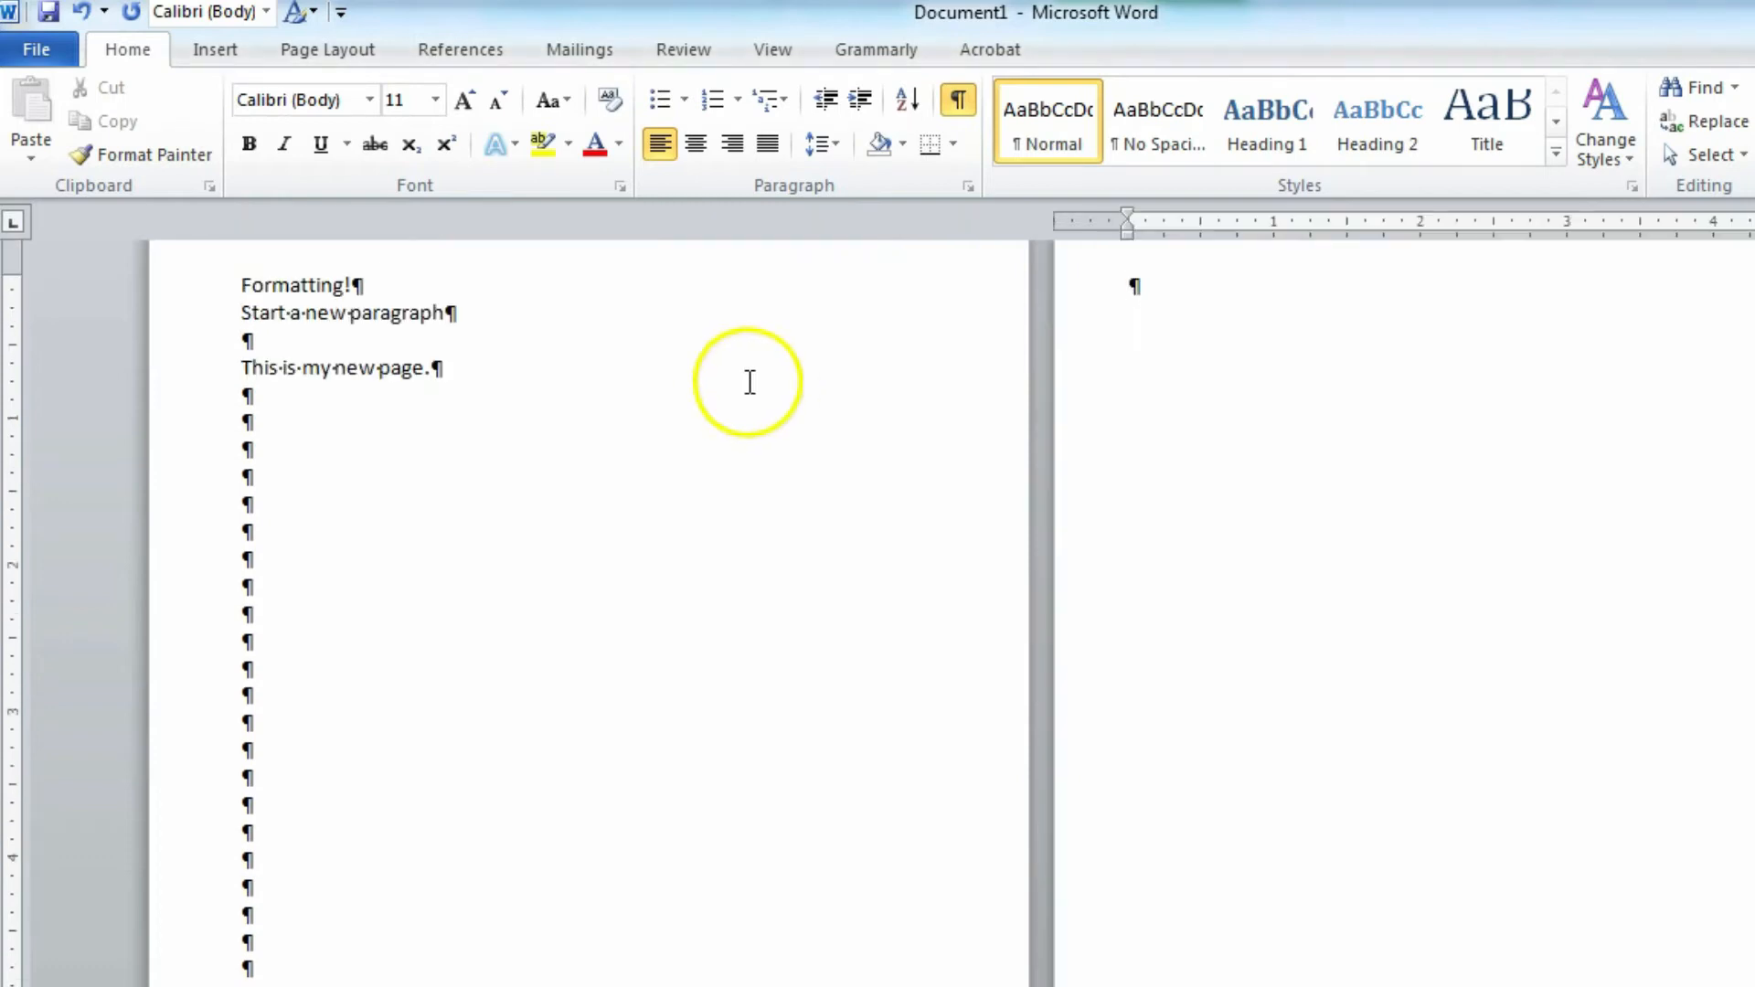
Delete all the blank paragraphs below "This is my new page."
click(238, 399)
drag(238, 400, 247, 983)
key(Delete)
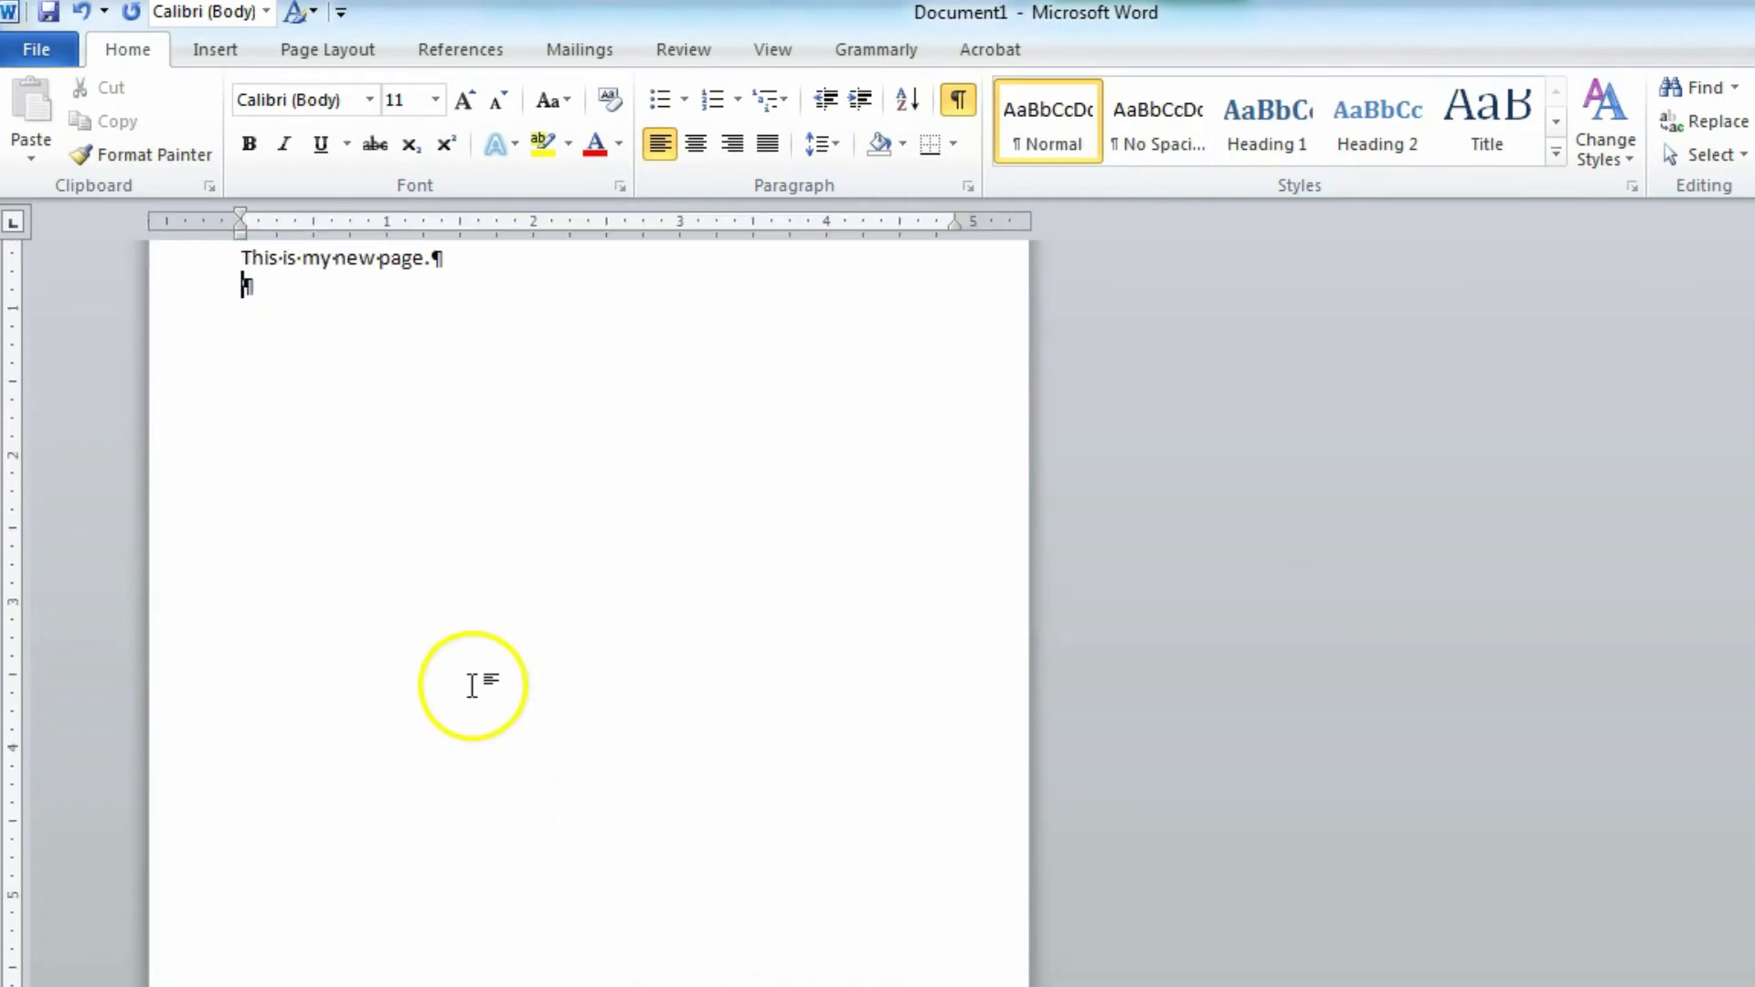
scroll(440, 643, up, 3)
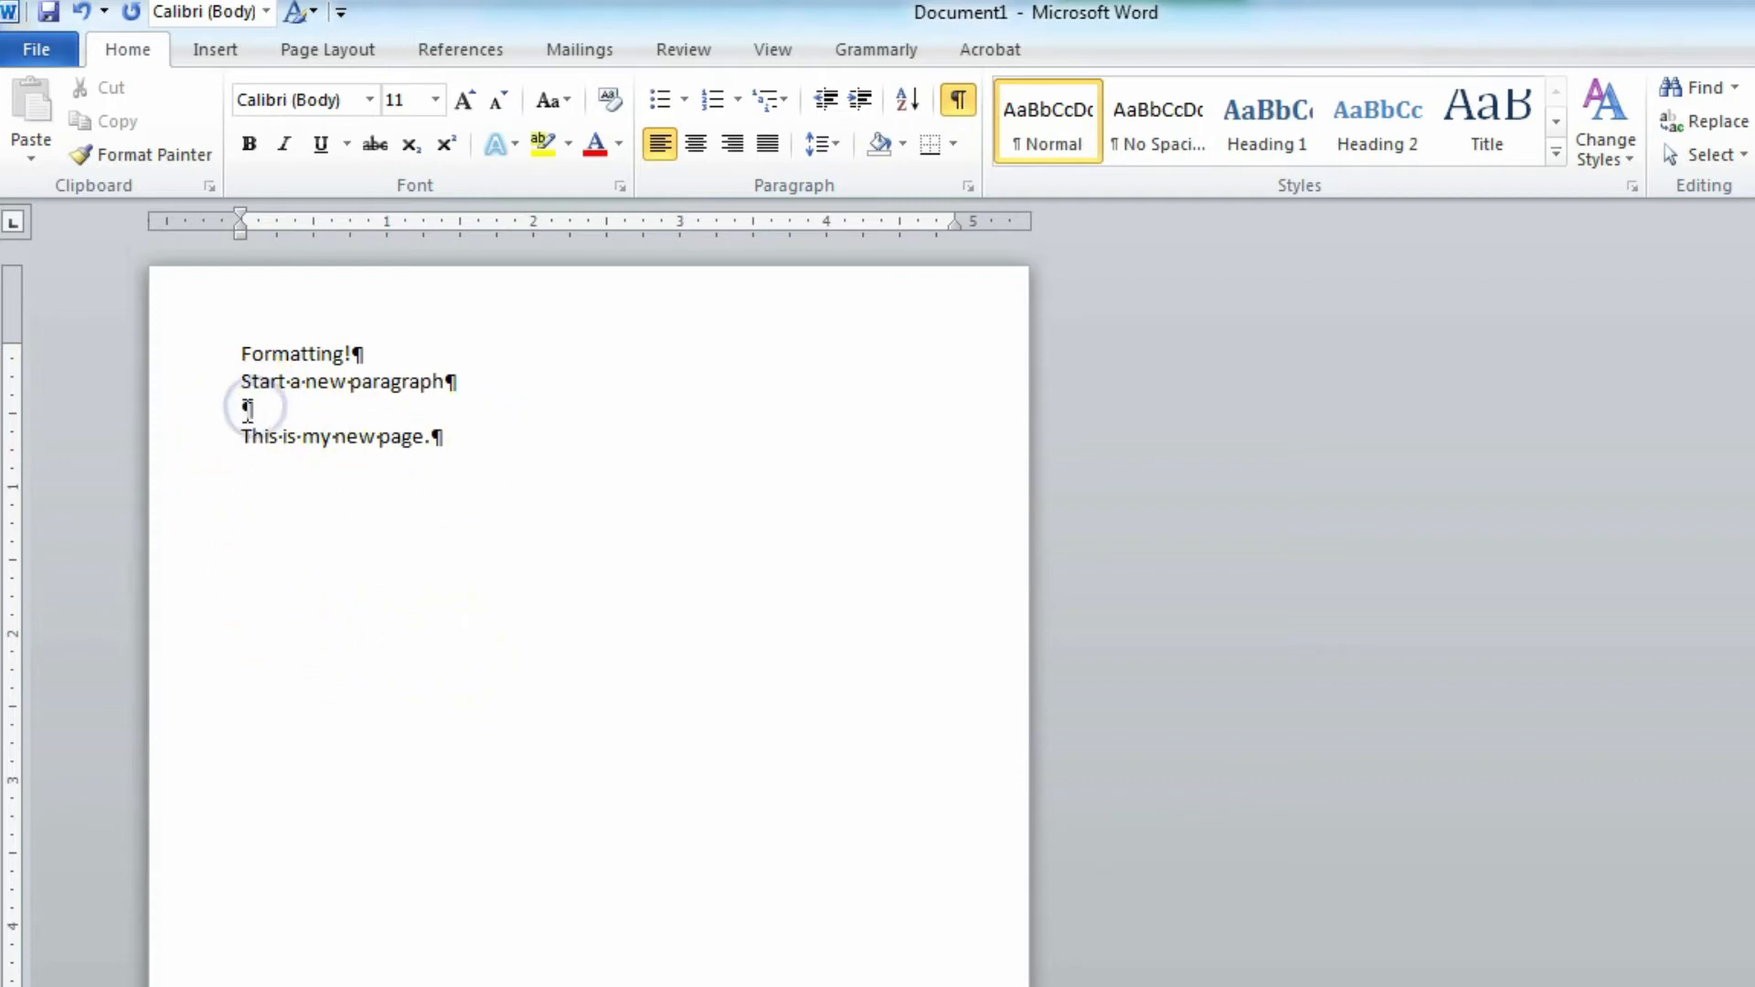
Try a page break in front of "This is my new page." and undo it
click(248, 411)
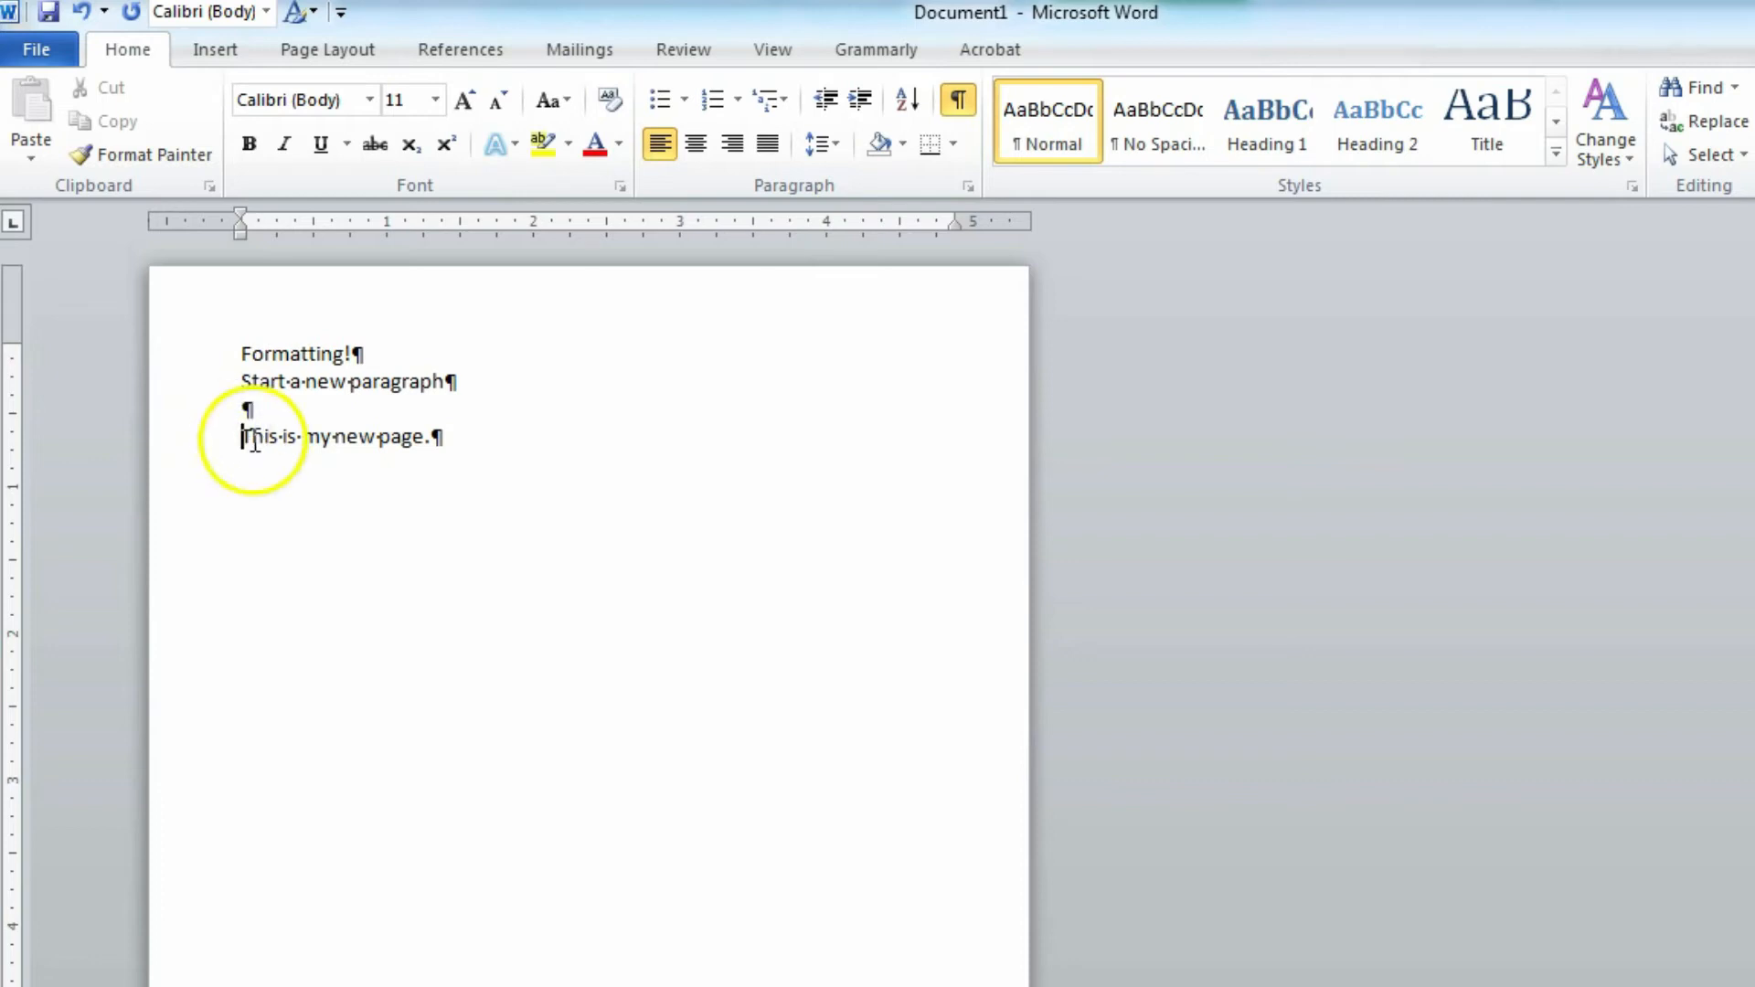
click(220, 50)
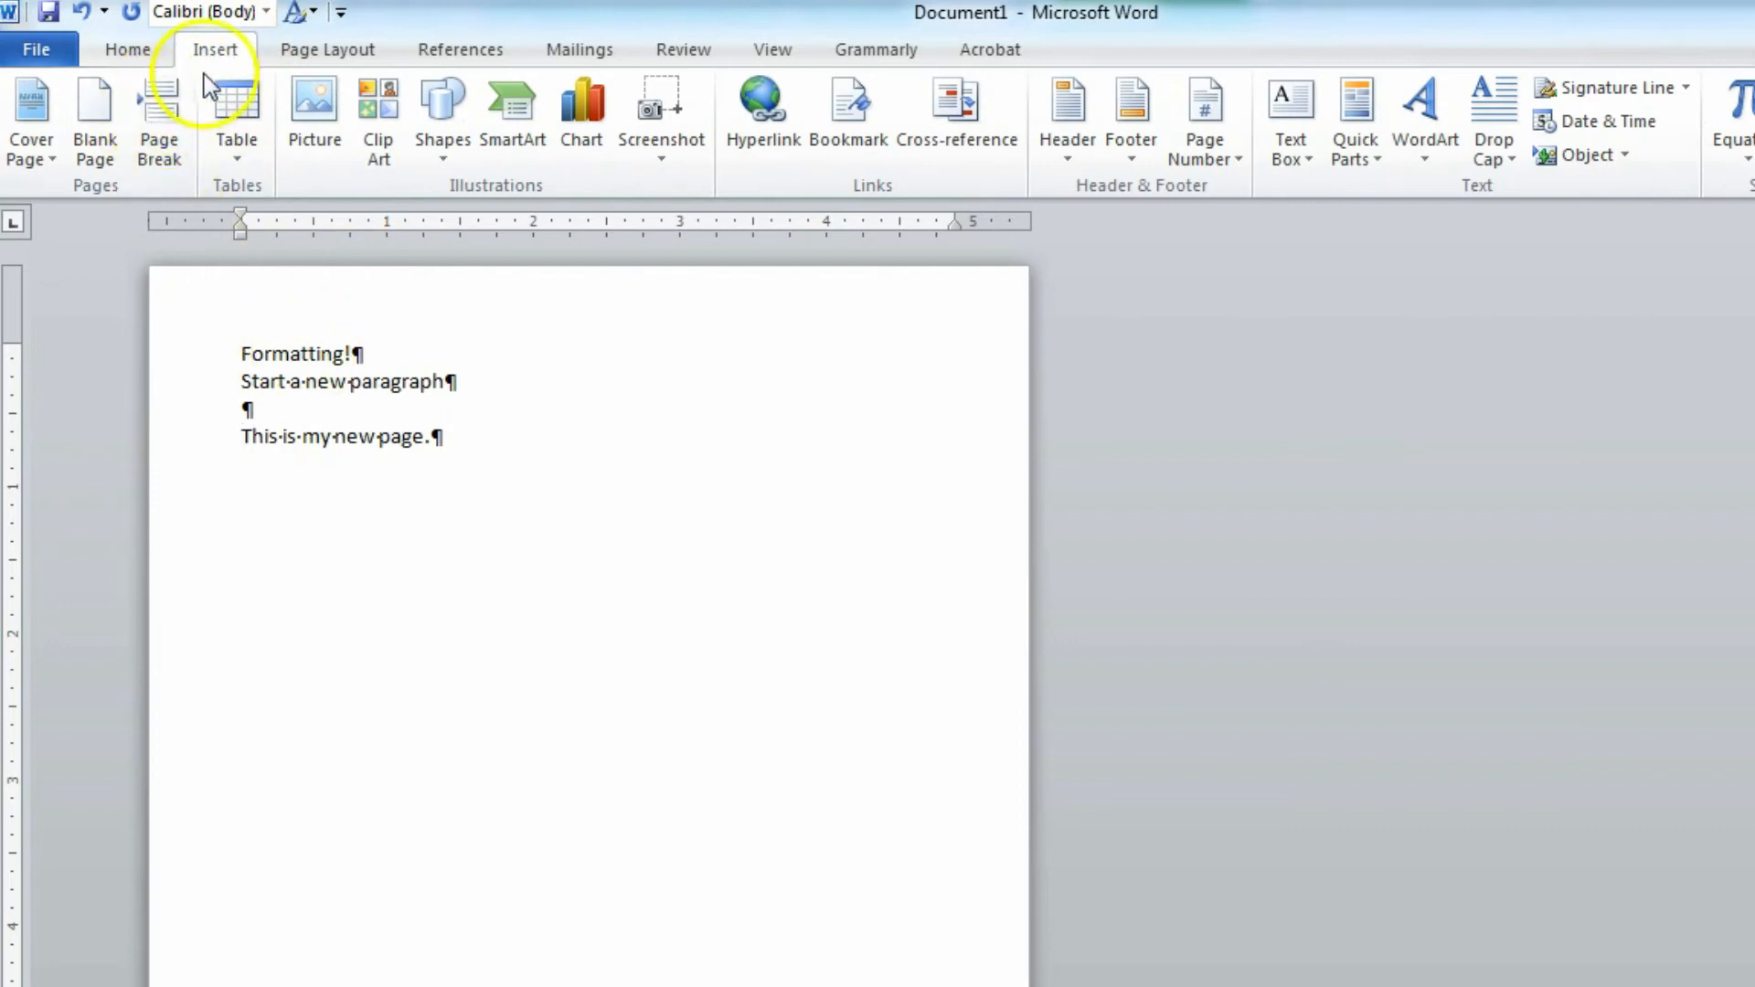
click(156, 139)
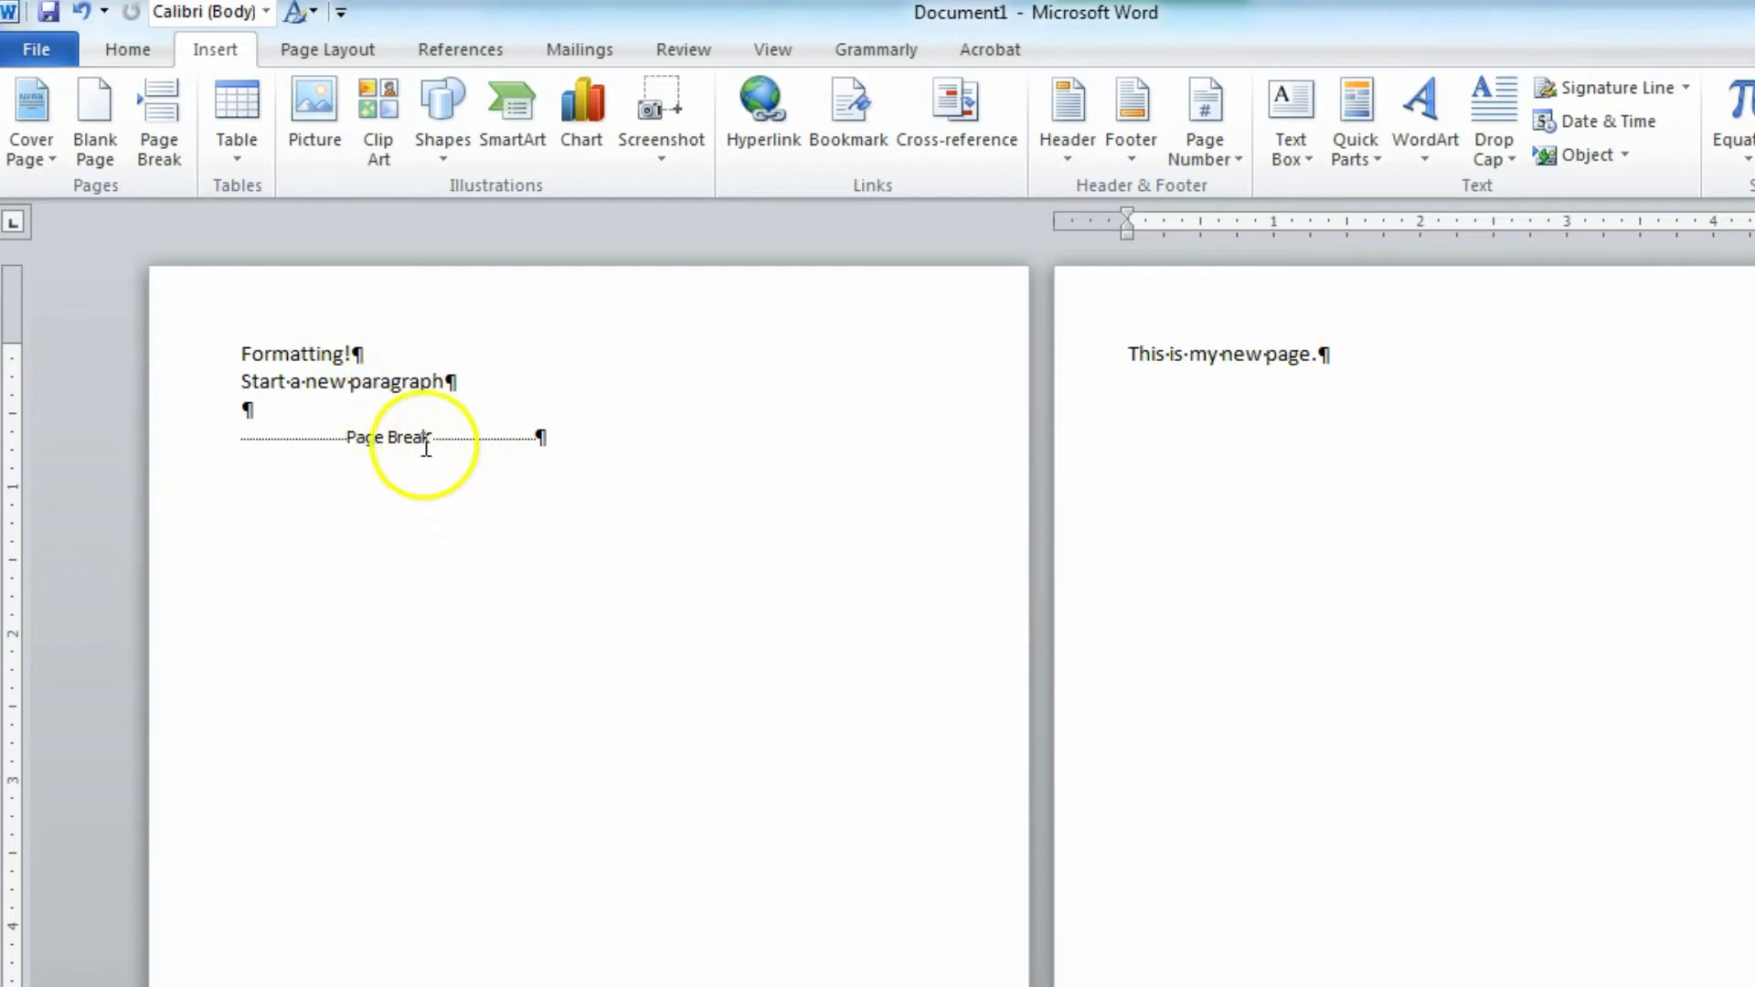
click(83, 11)
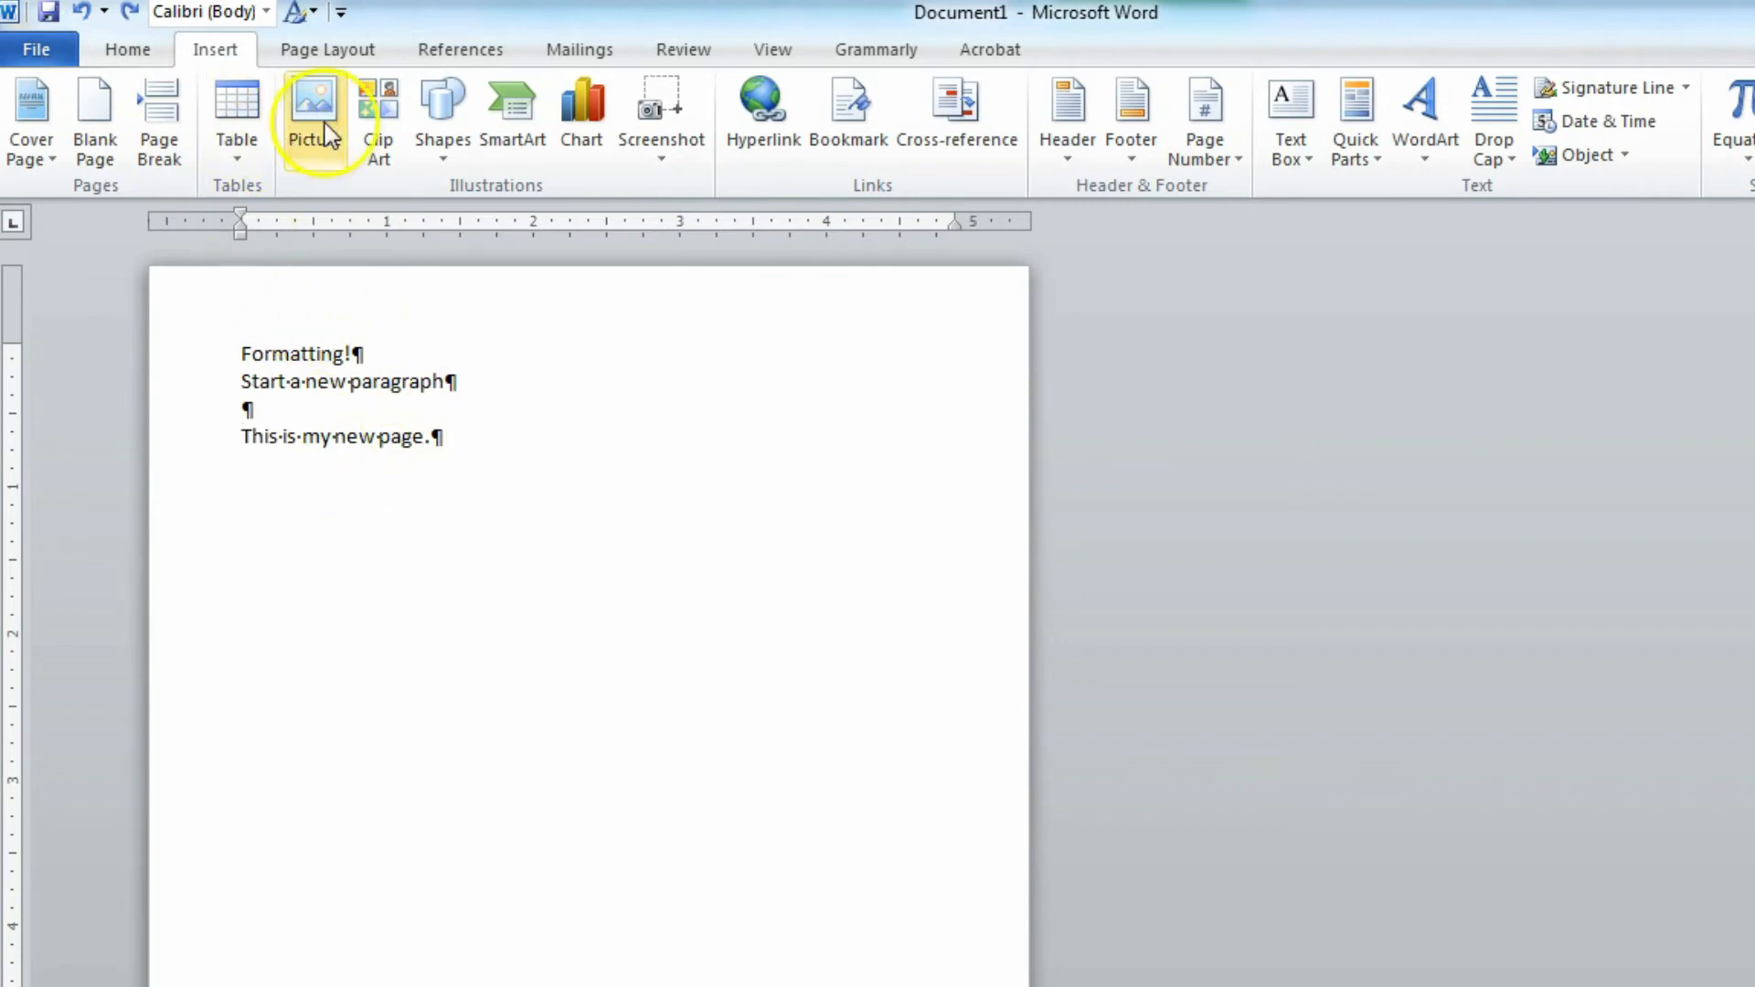
Review the available page and section breaks, and insert a page break before "This is my new page."
click(325, 51)
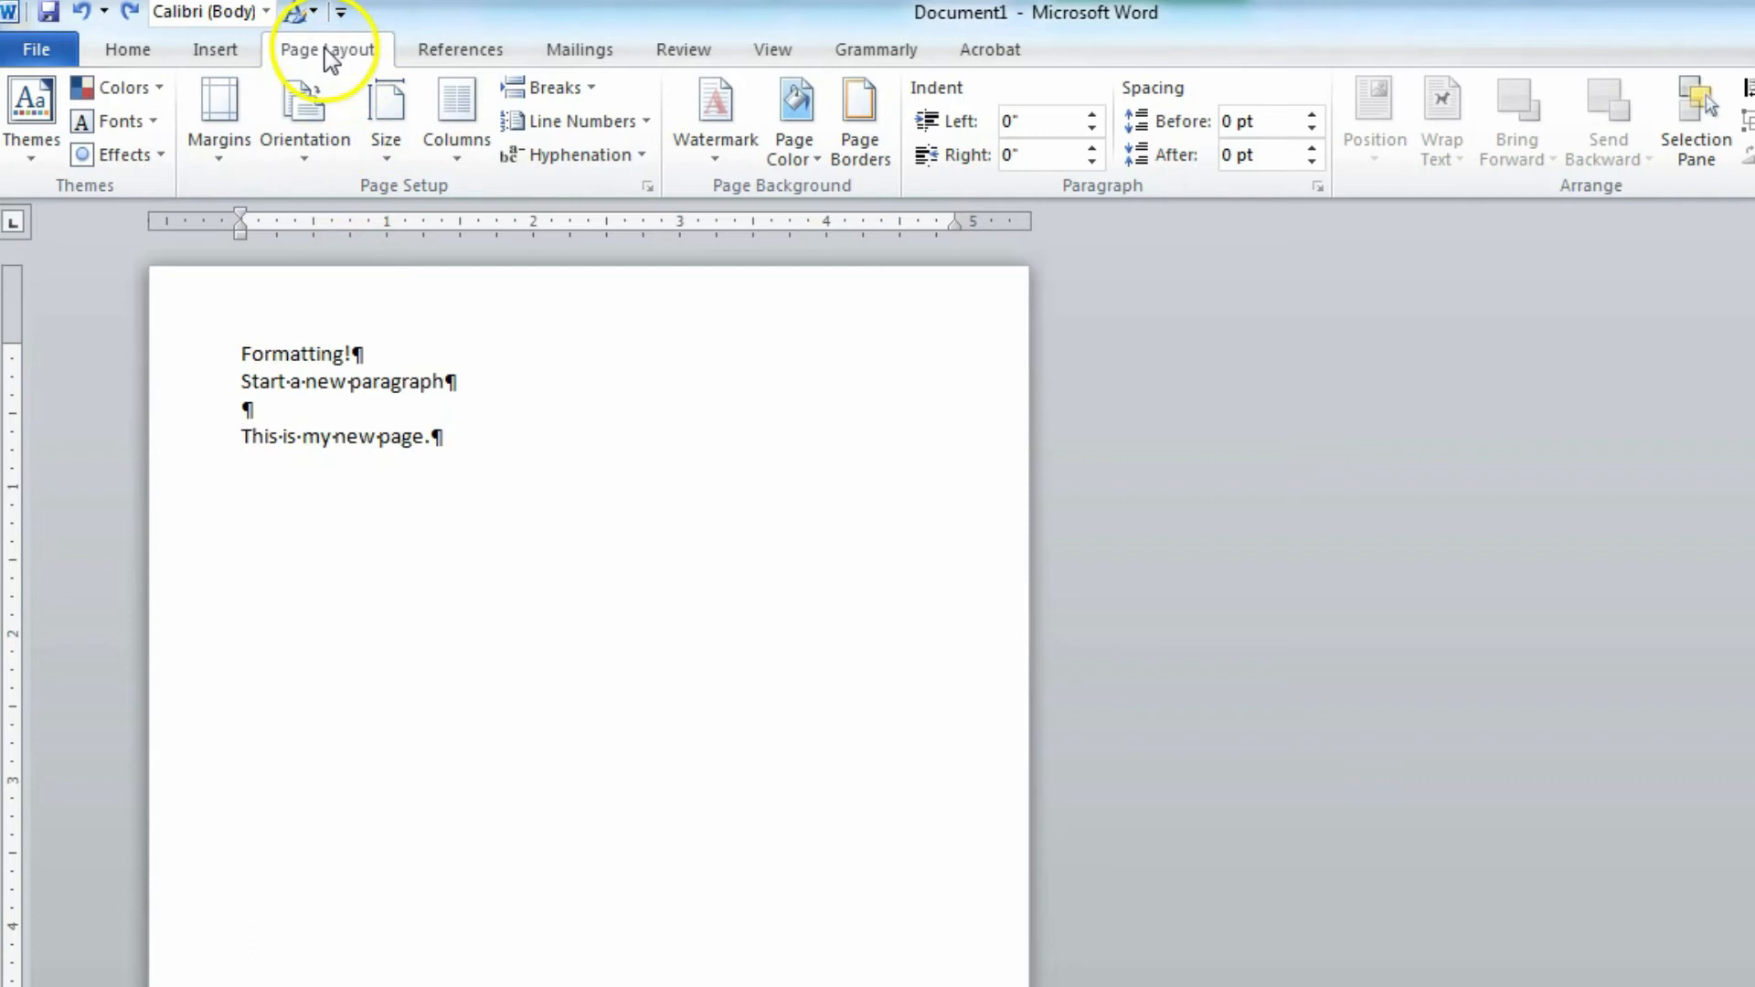
click(573, 95)
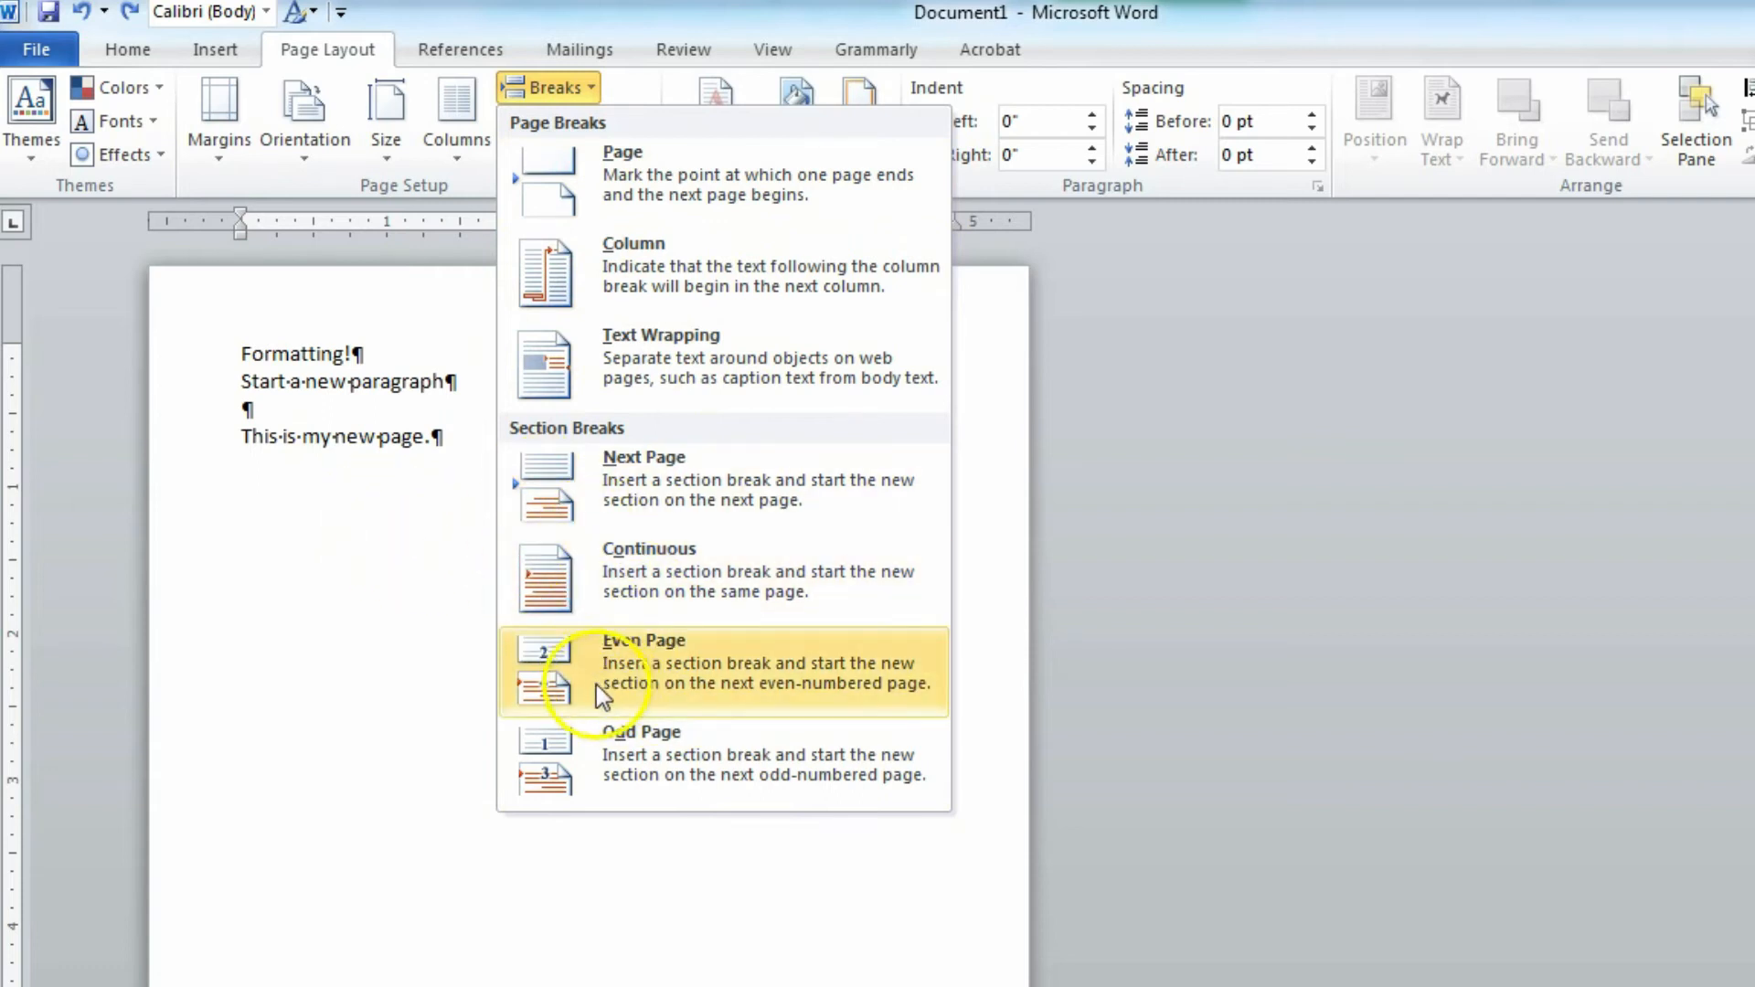
click(439, 592)
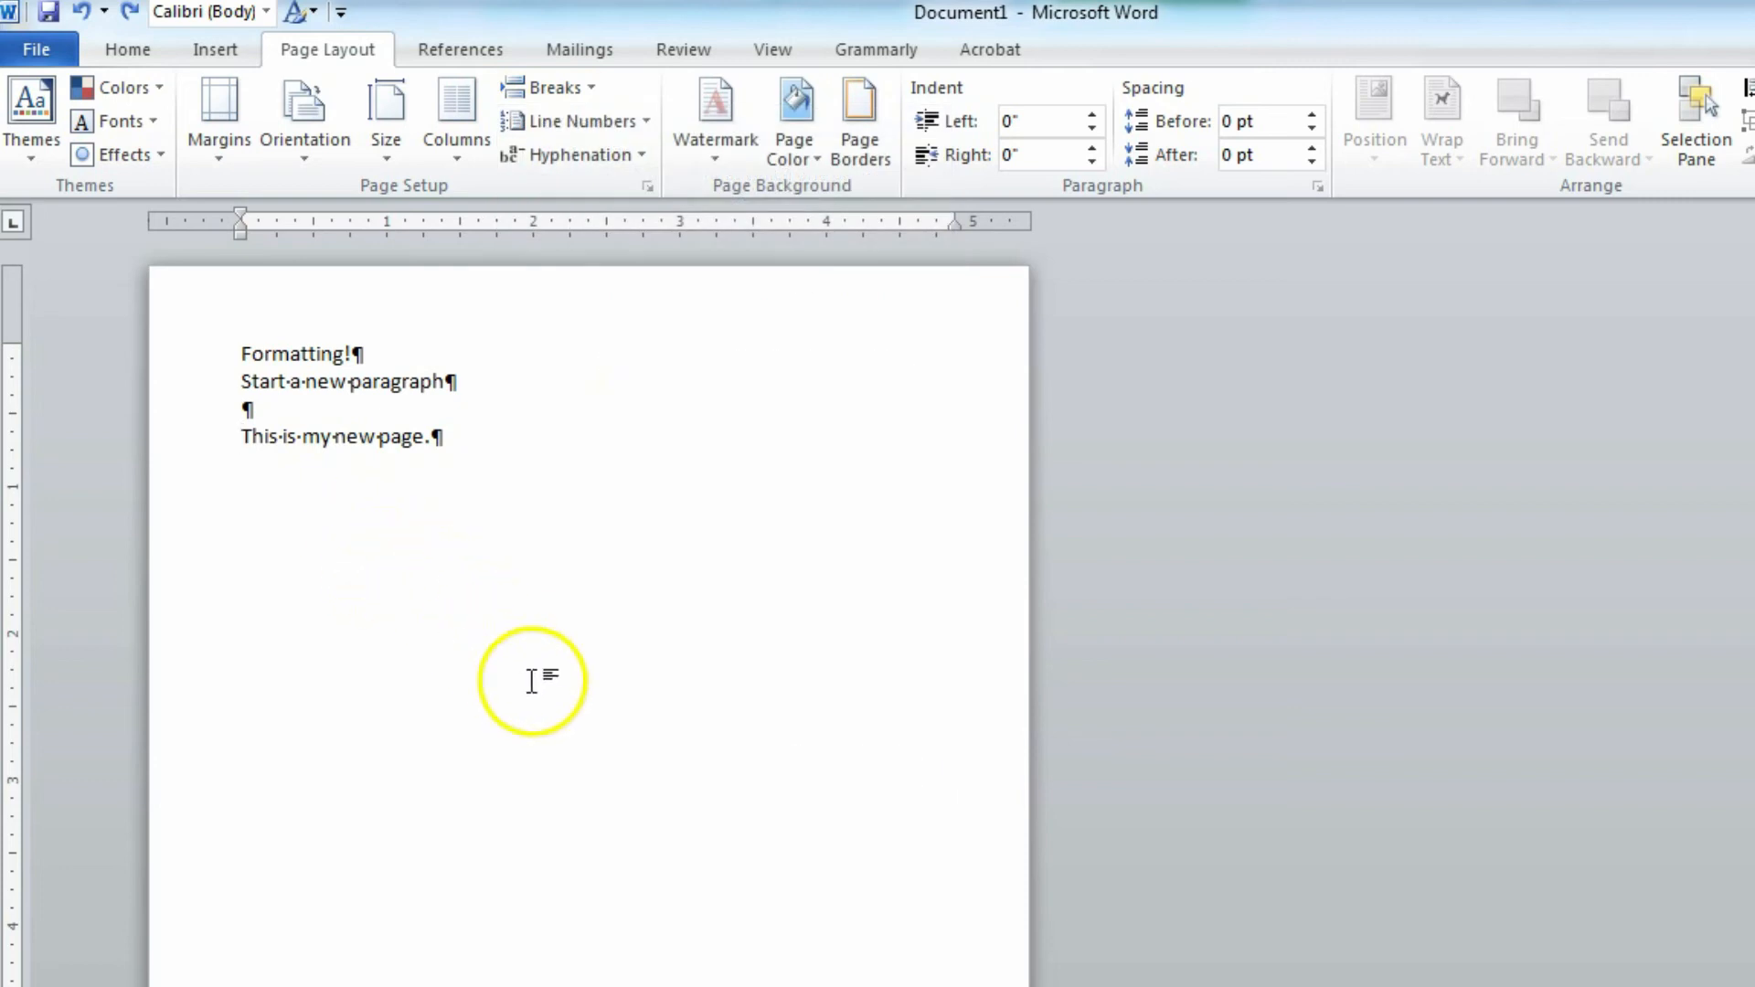
click(557, 88)
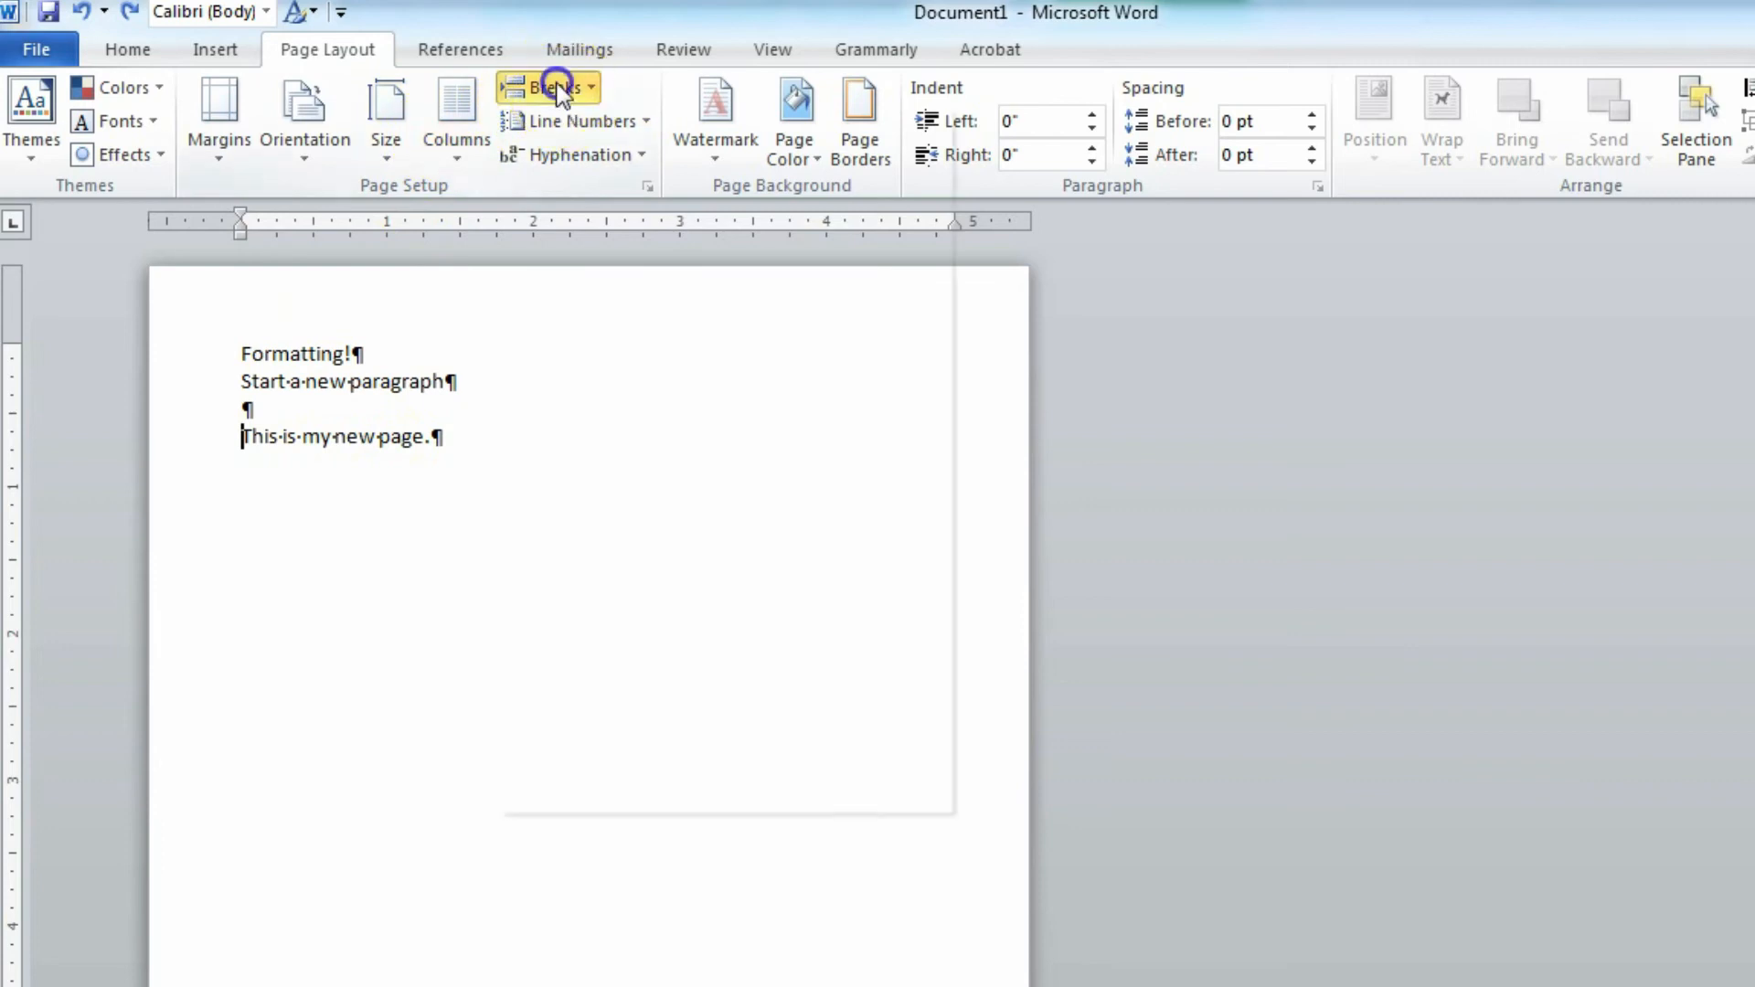
click(585, 160)
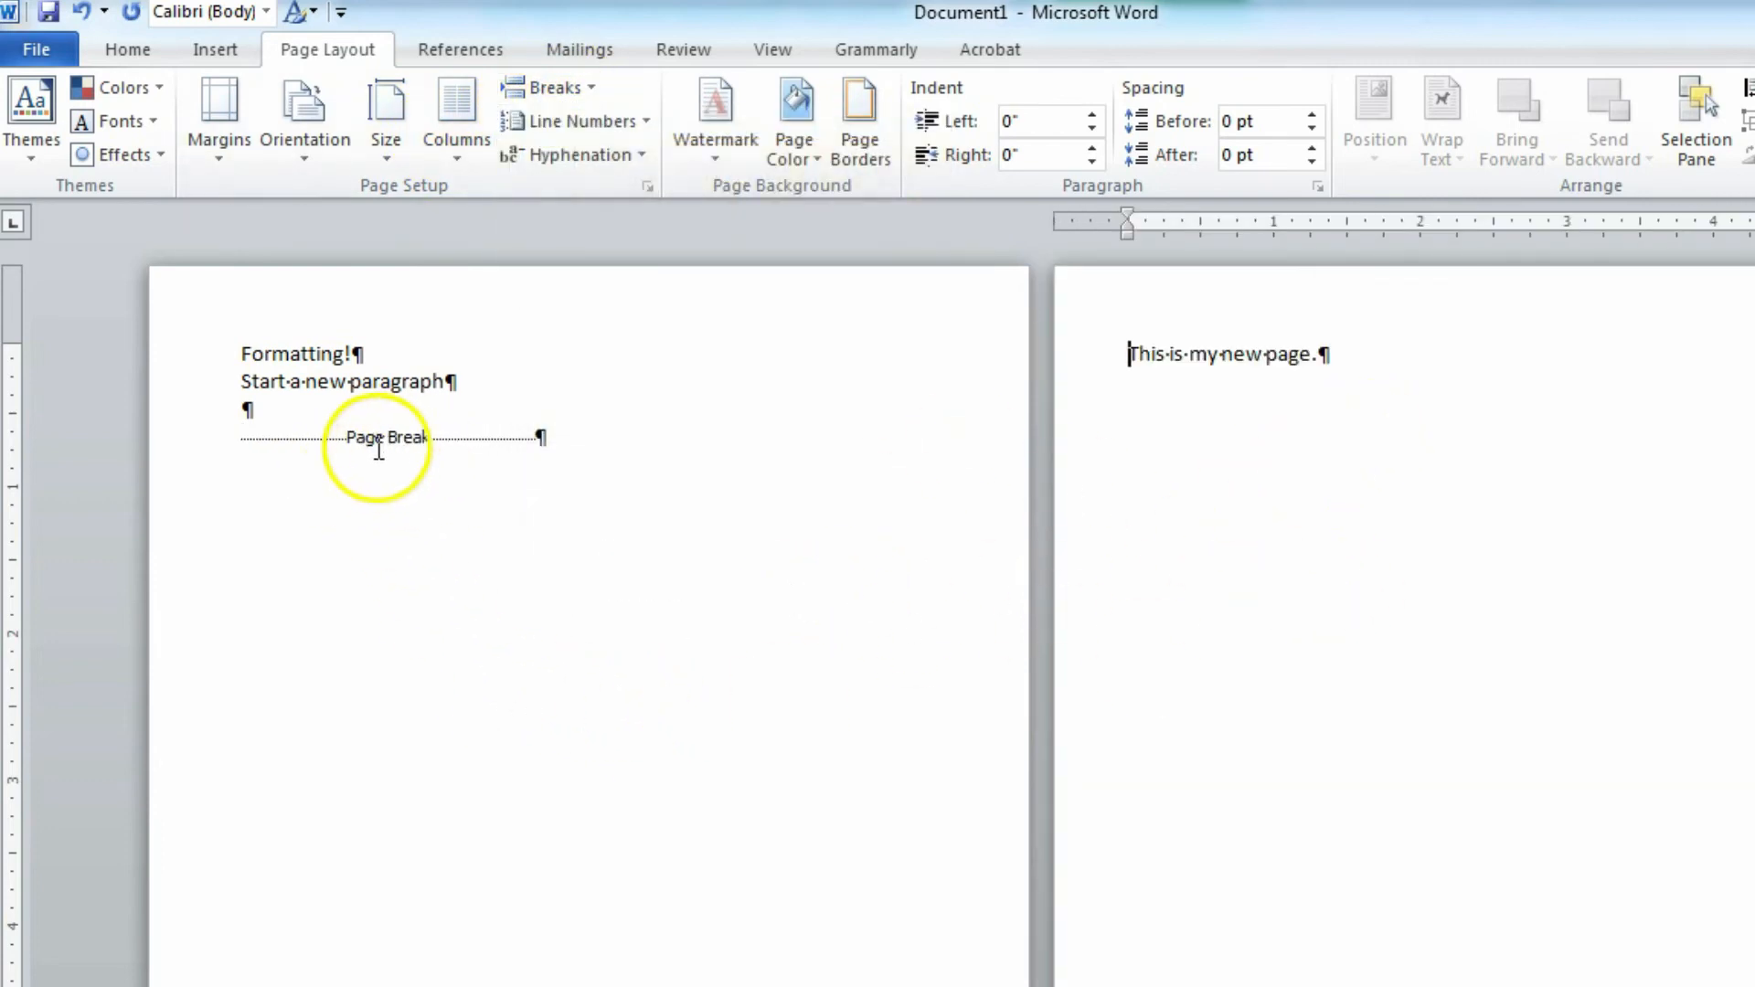
Hide the formatting marks while indenting the "Formatting!" line with a tab, and show the marks again
click(128, 53)
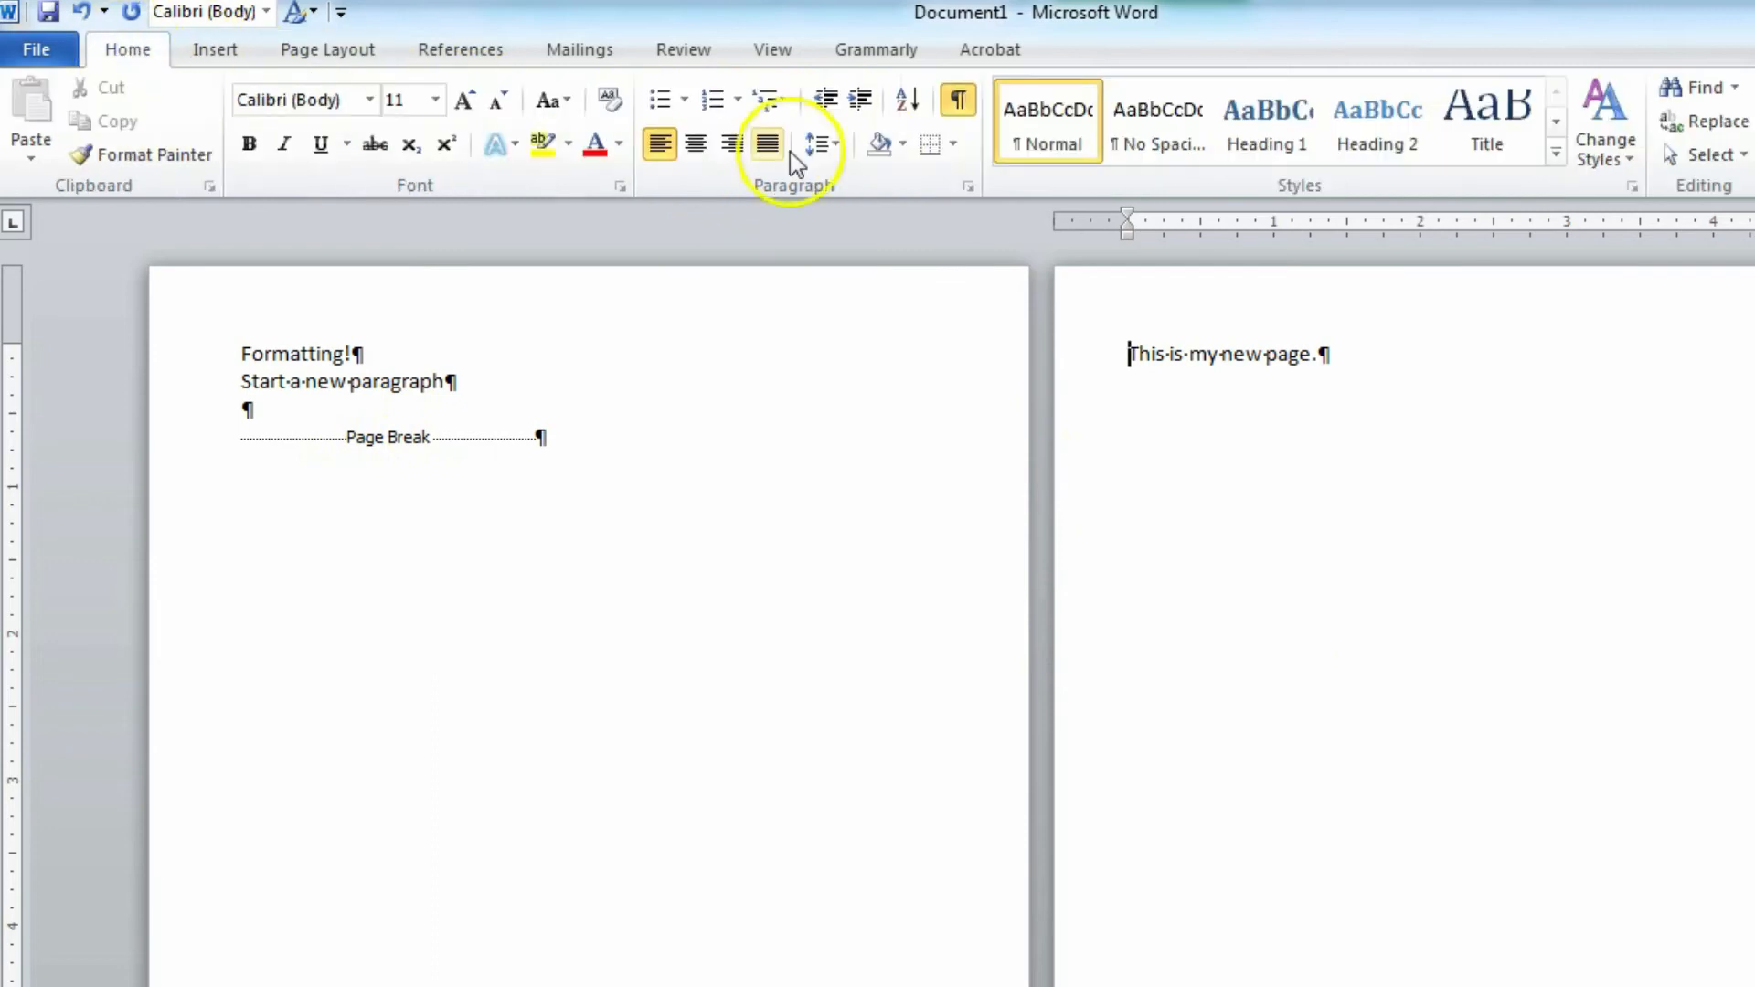
click(956, 99)
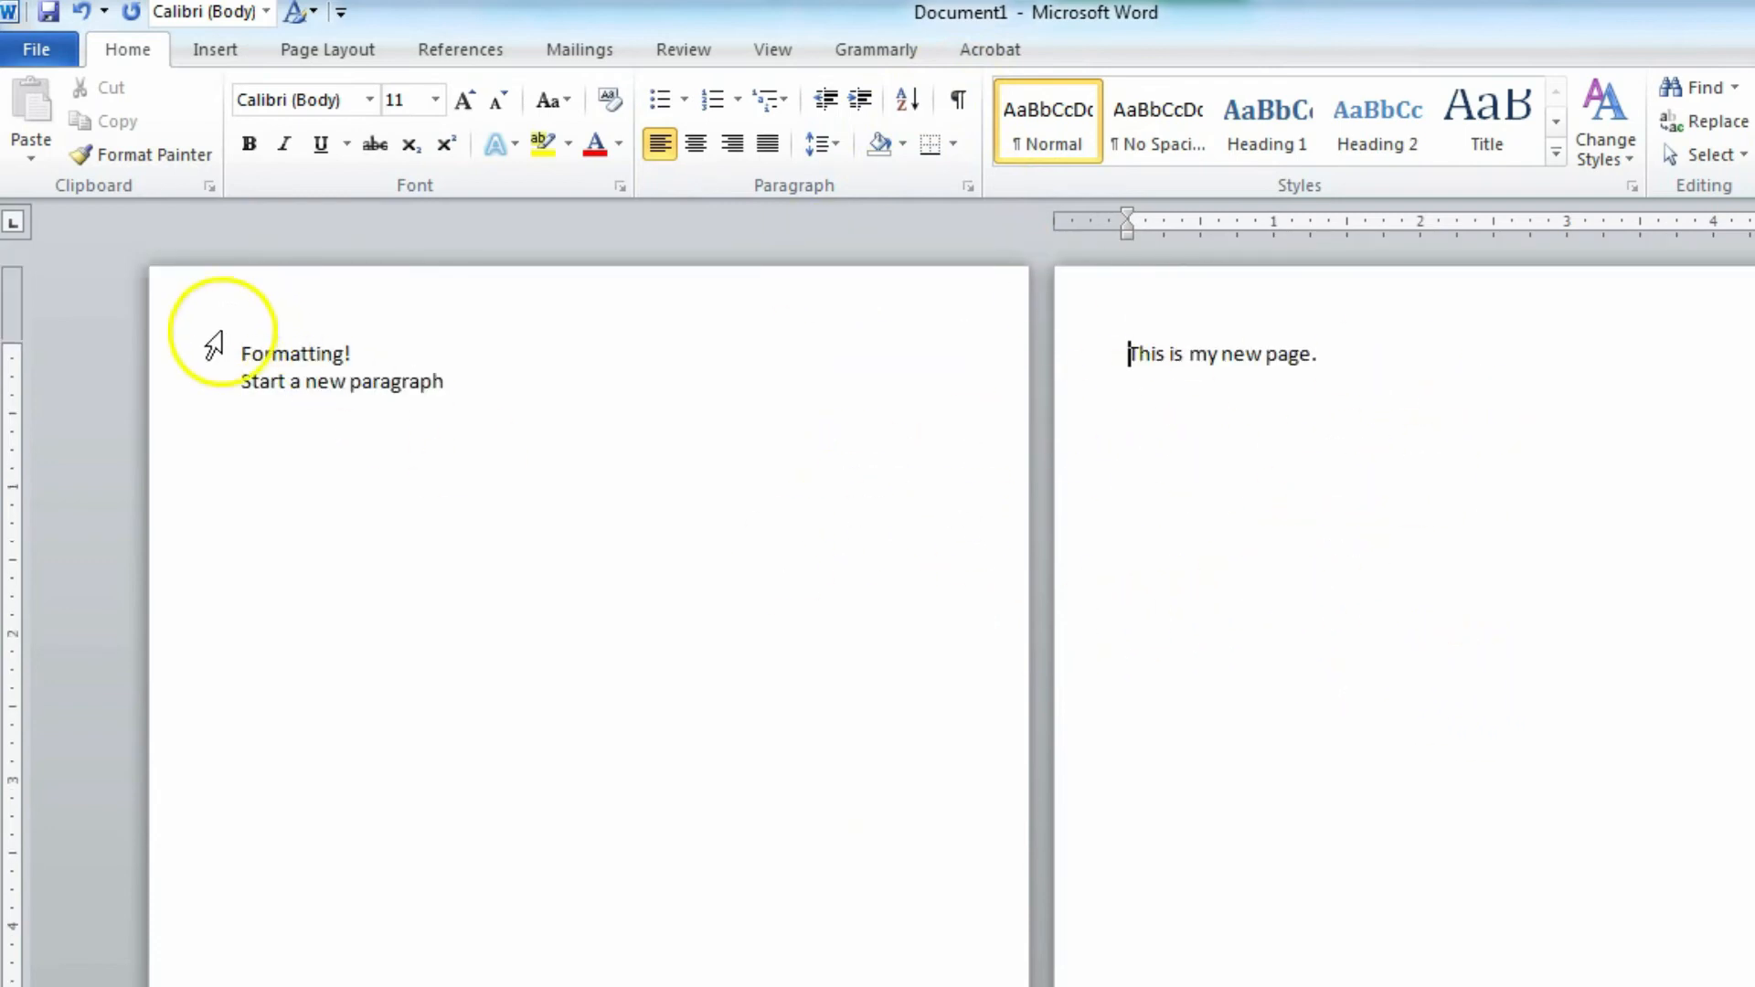
click(237, 352)
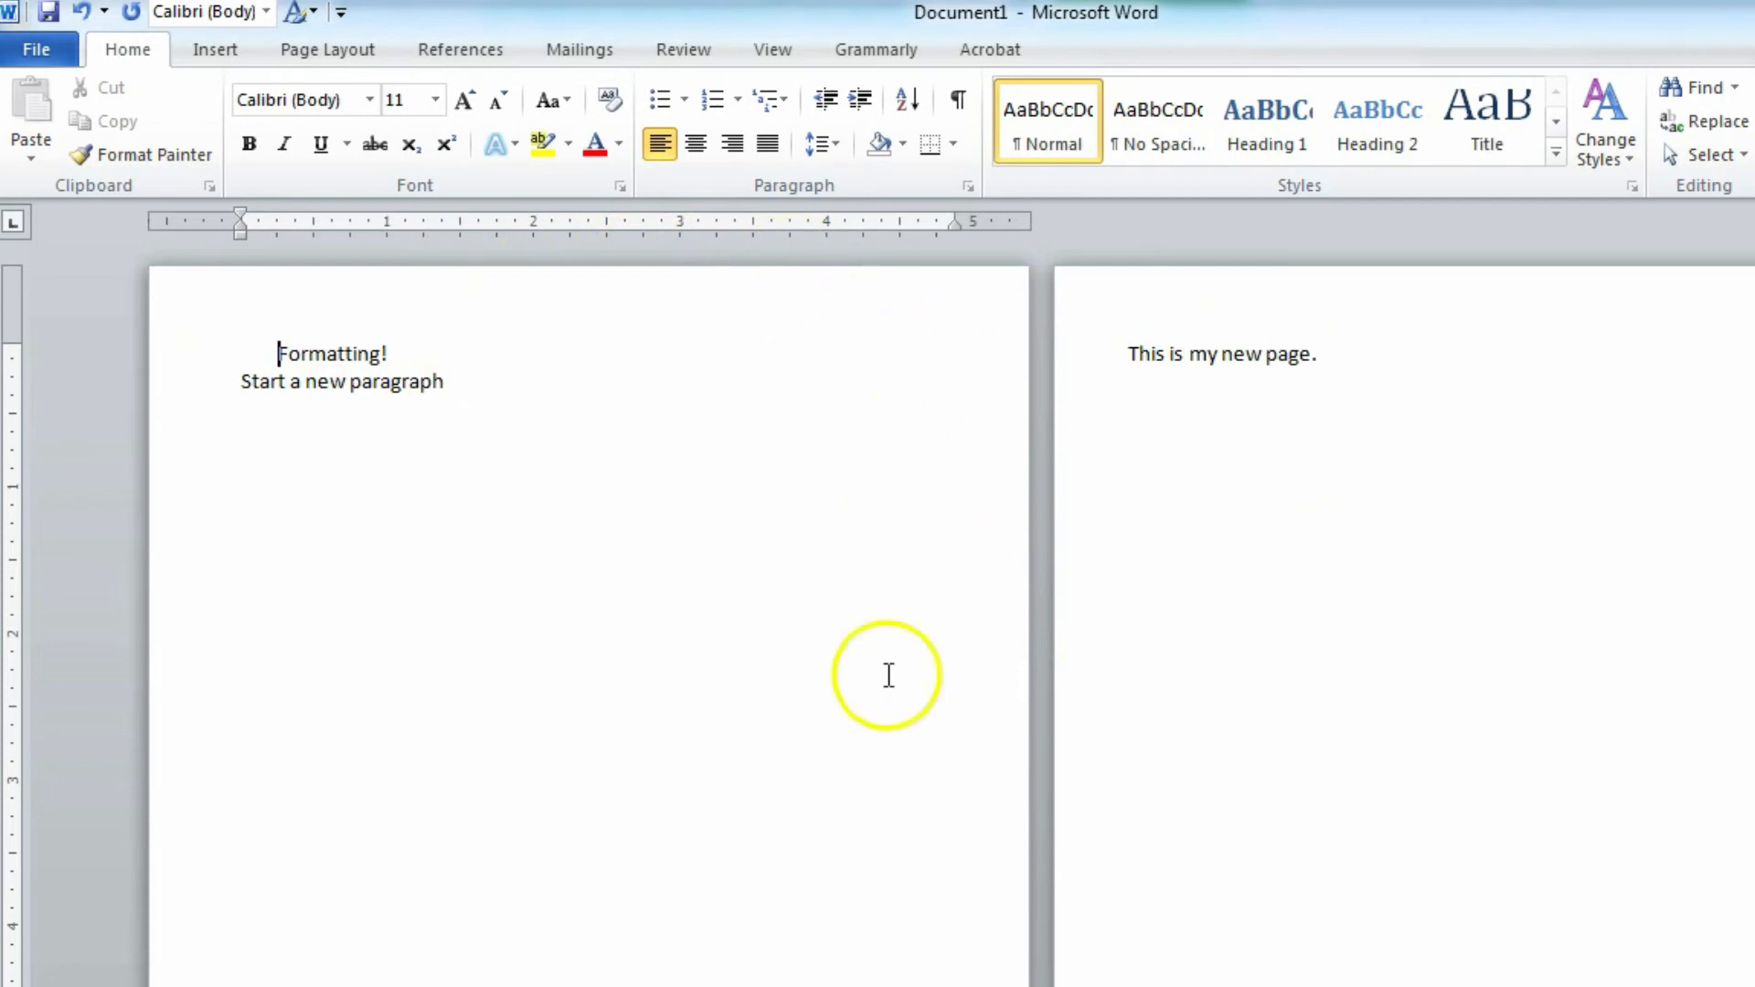
click(953, 100)
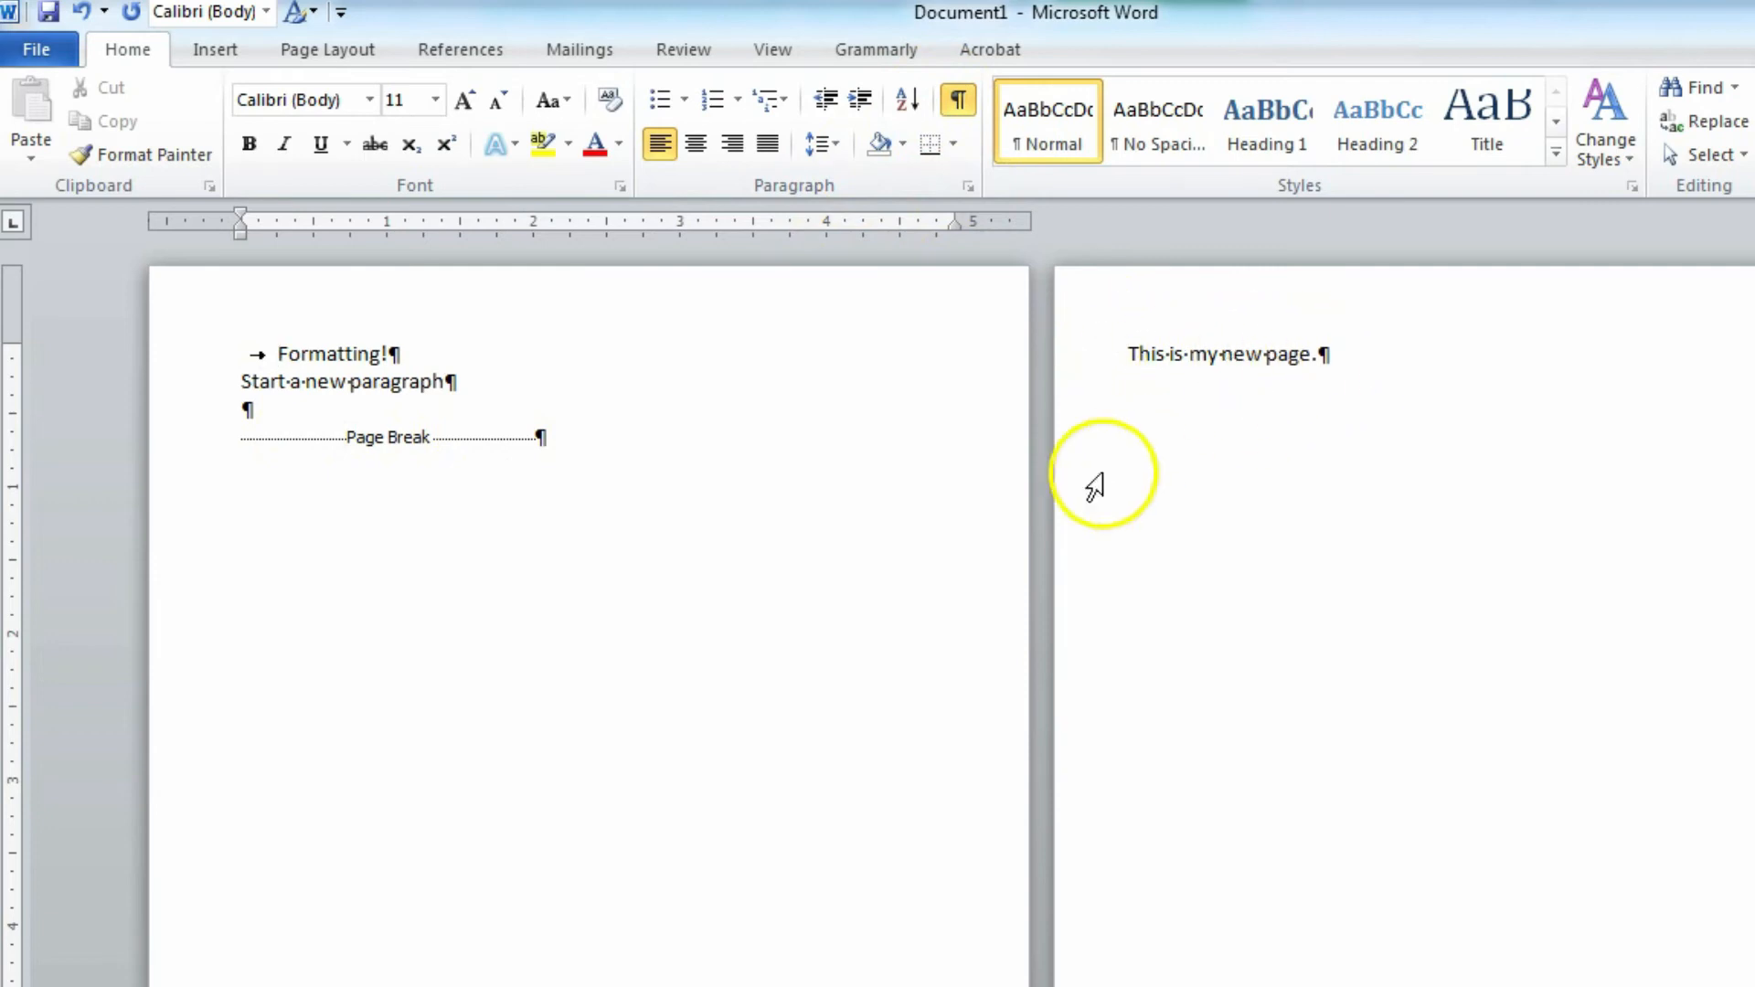
Indent "This is my new page." with a tab and add the line "Here we are on the next line." below it
click(1127, 344)
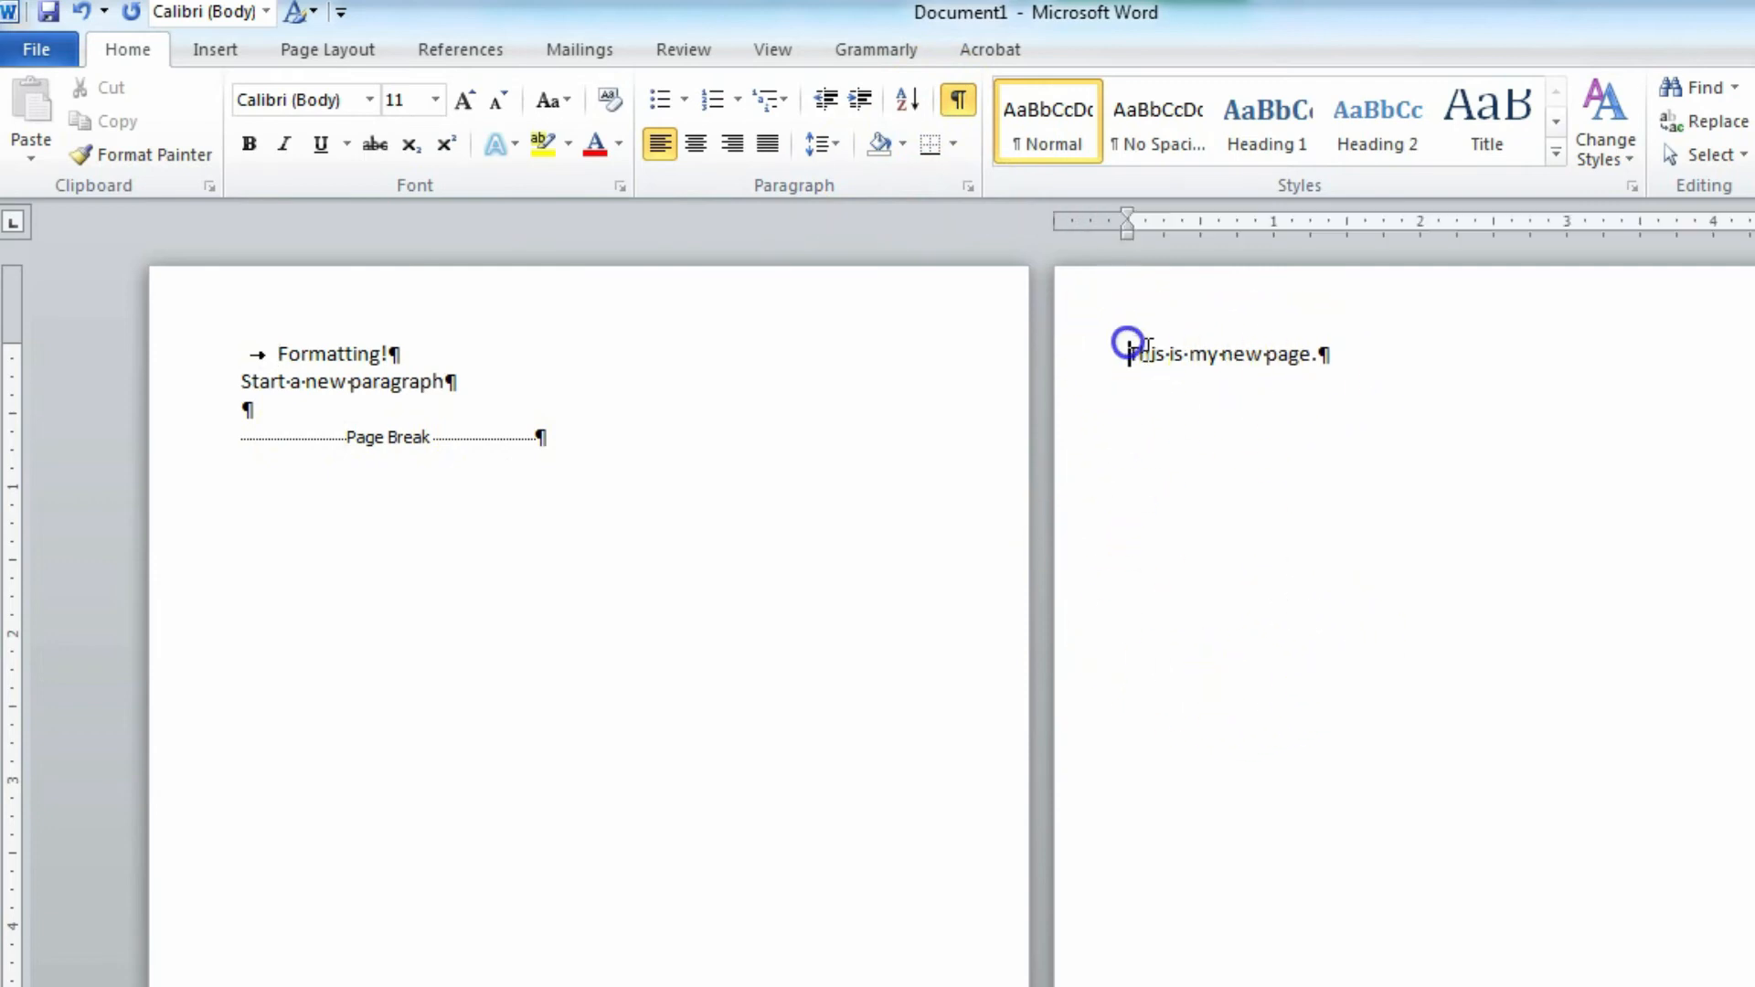
key(Tab)
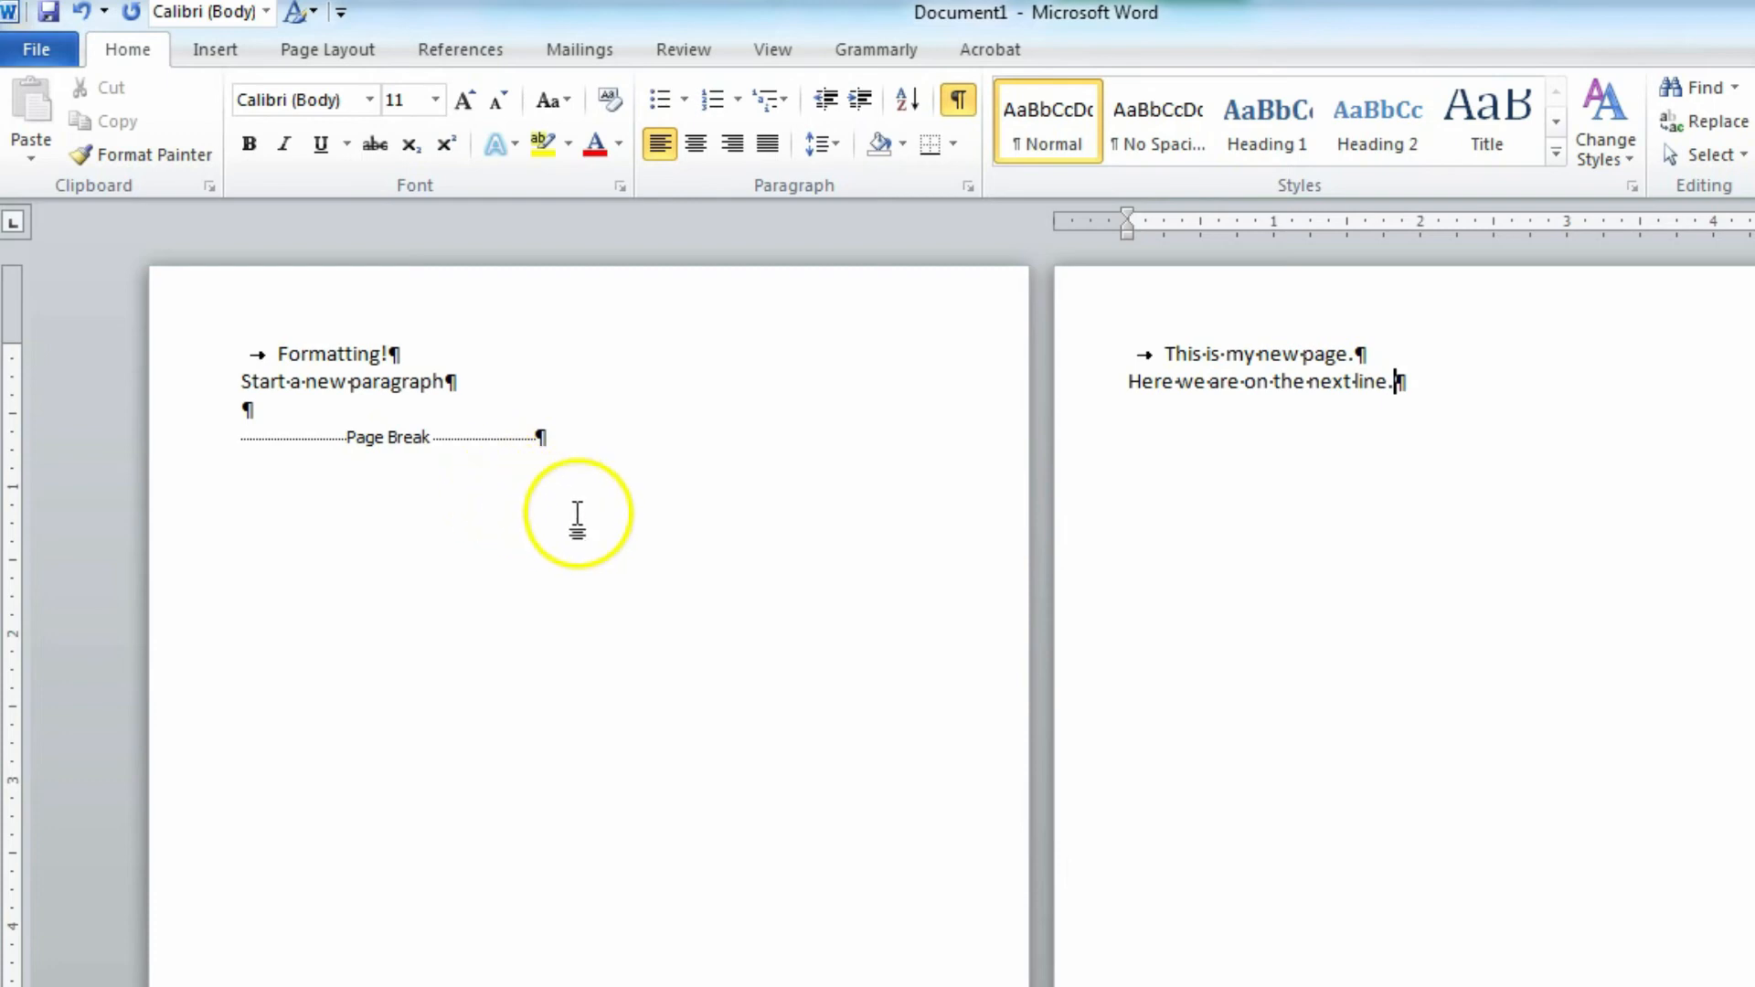
Switch the formatting marks off and on to compare both views of the pages, leaving the marks hidden
click(958, 108)
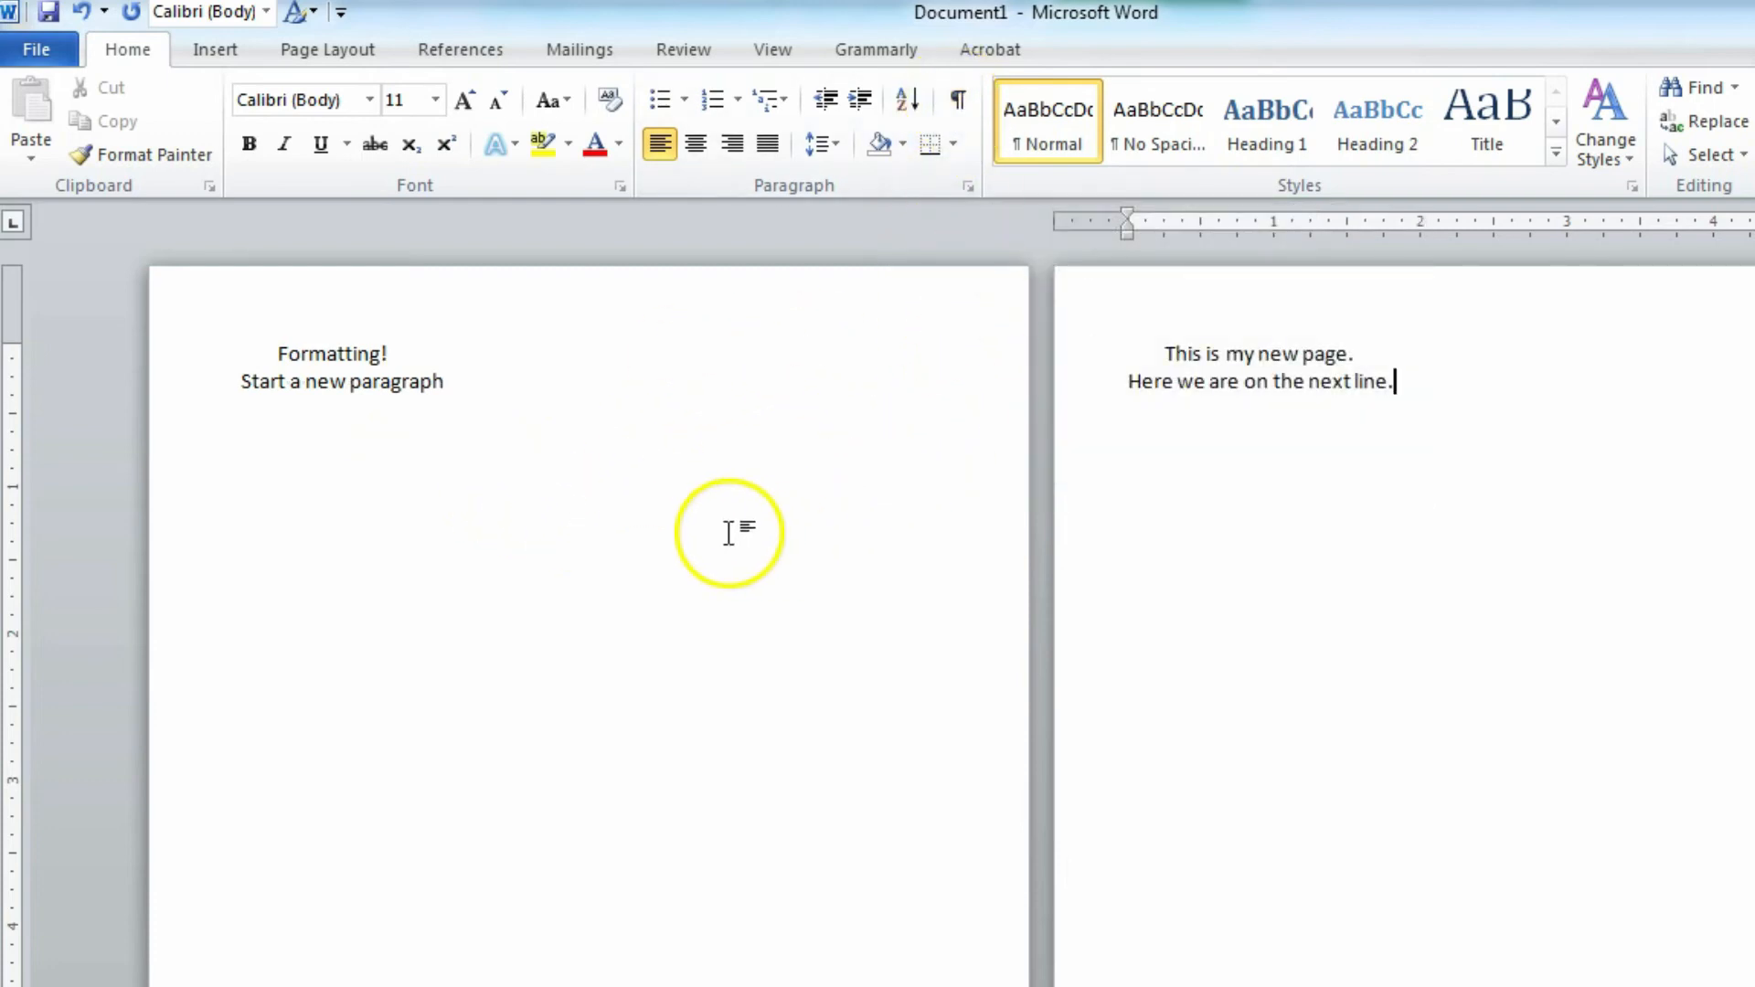
click(960, 106)
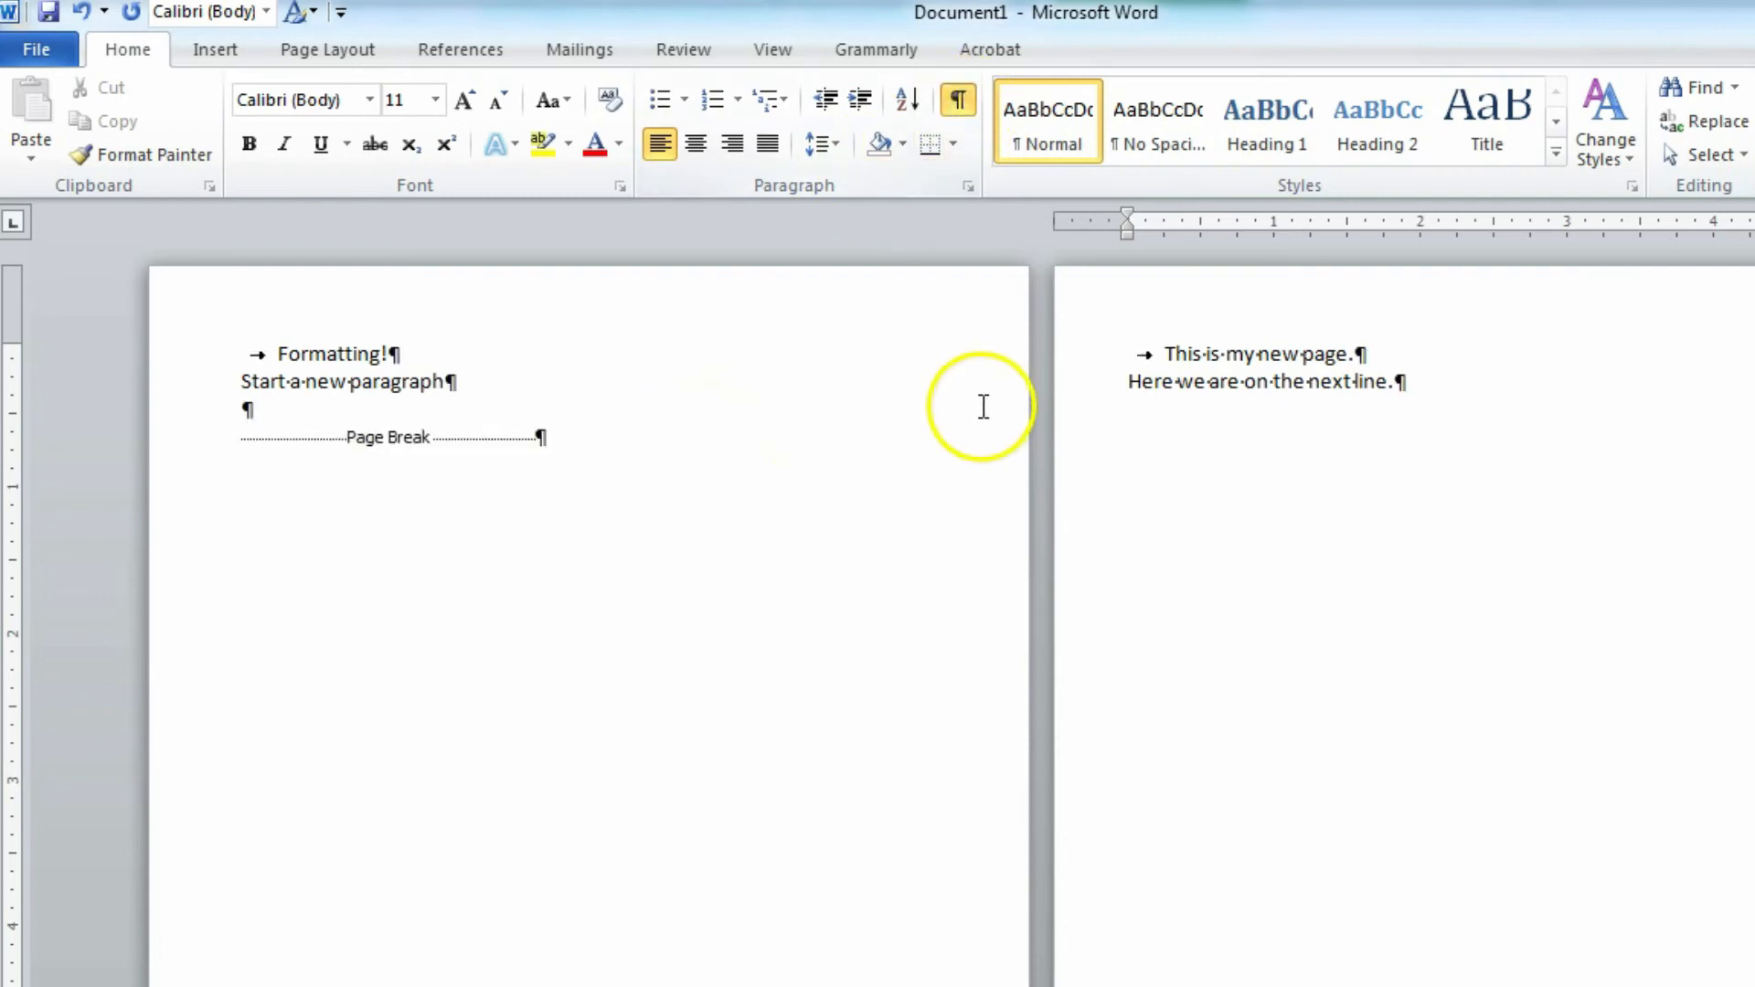
click(959, 102)
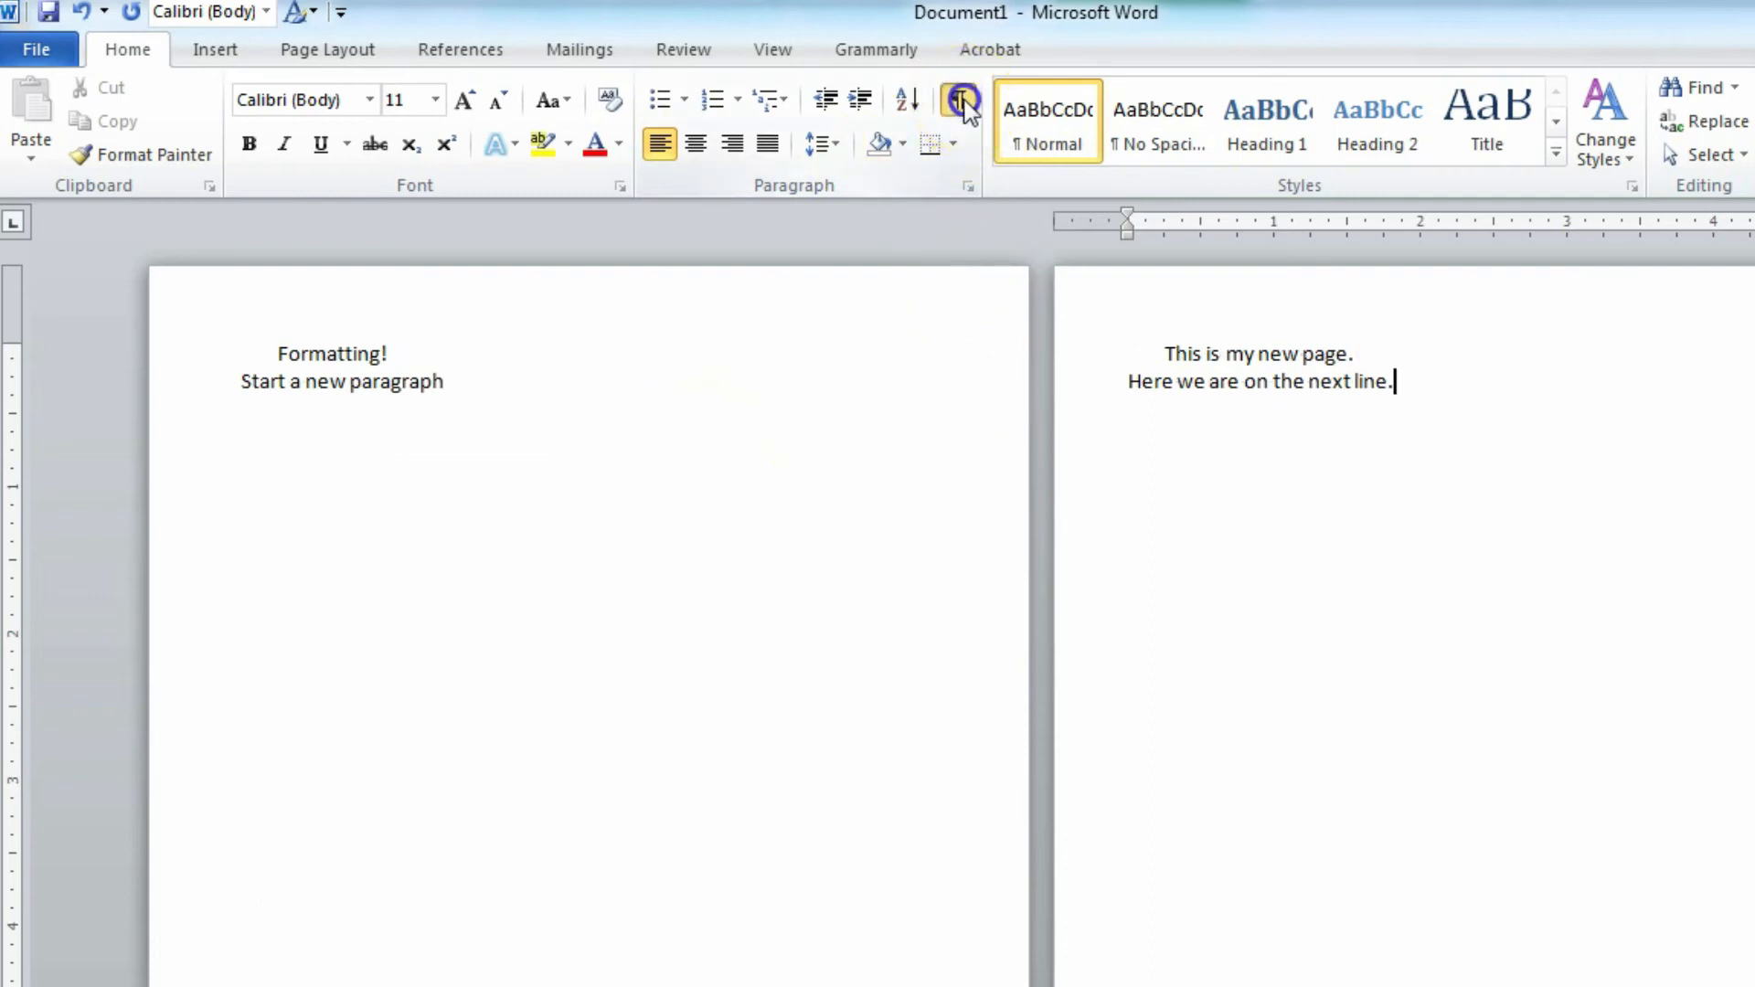
click(960, 103)
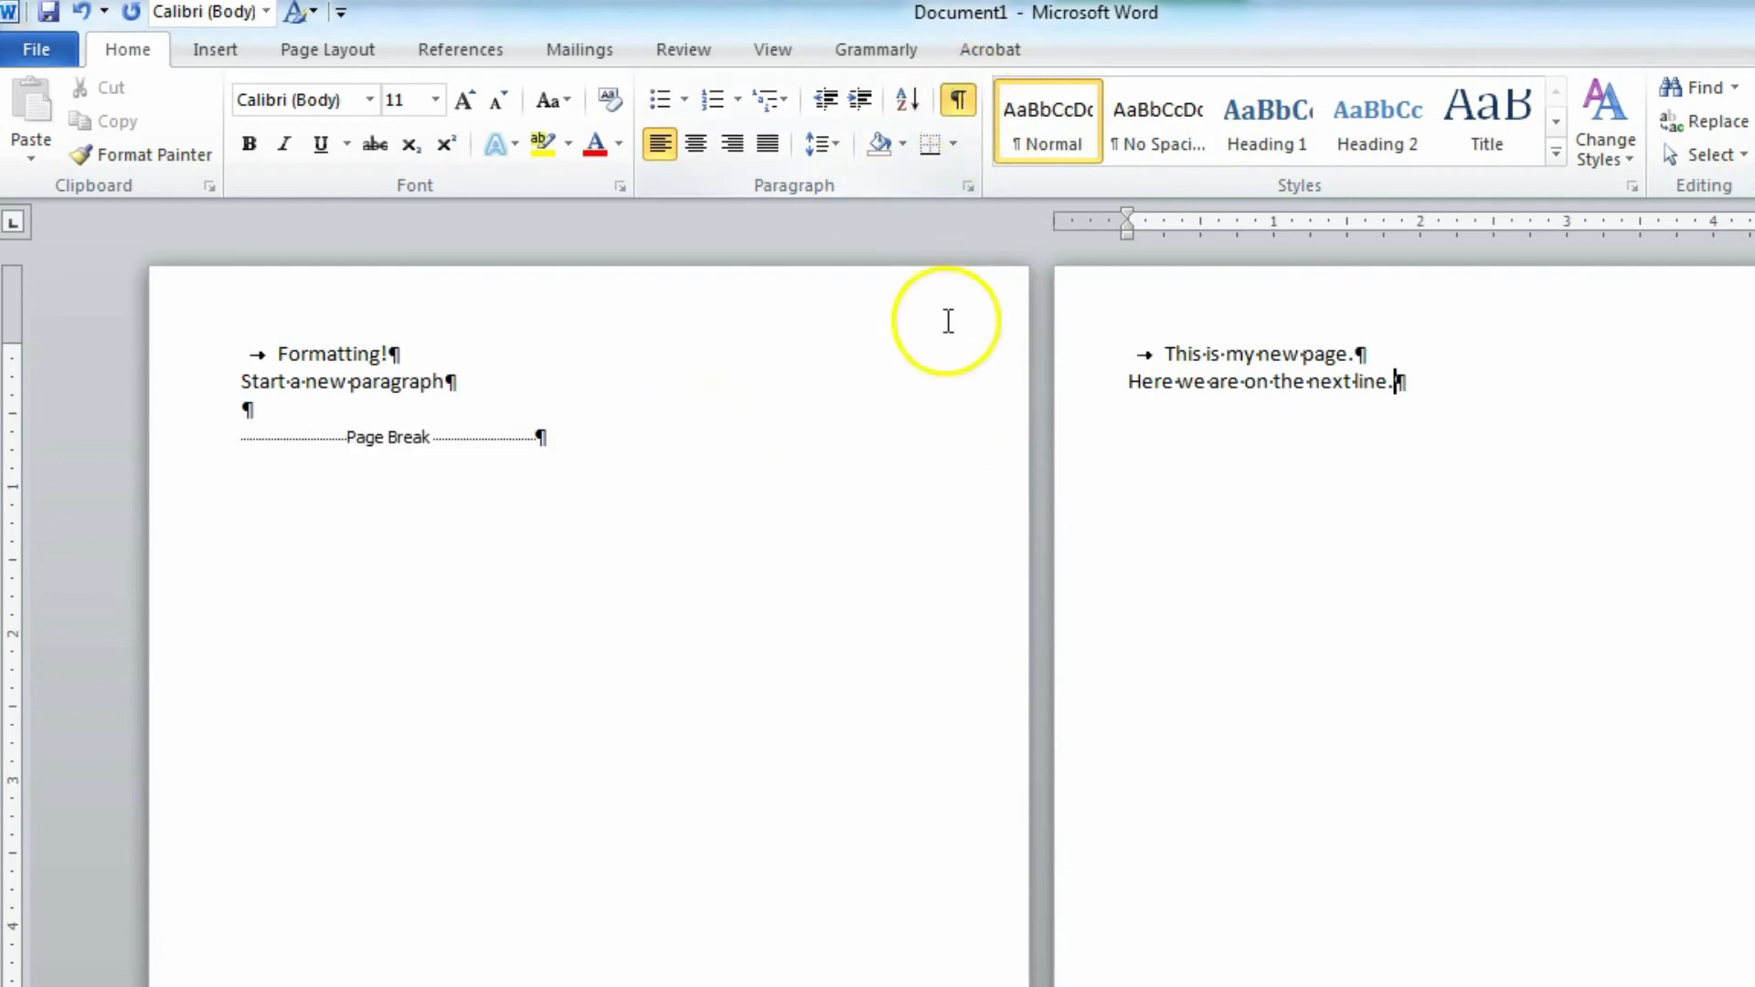
click(960, 104)
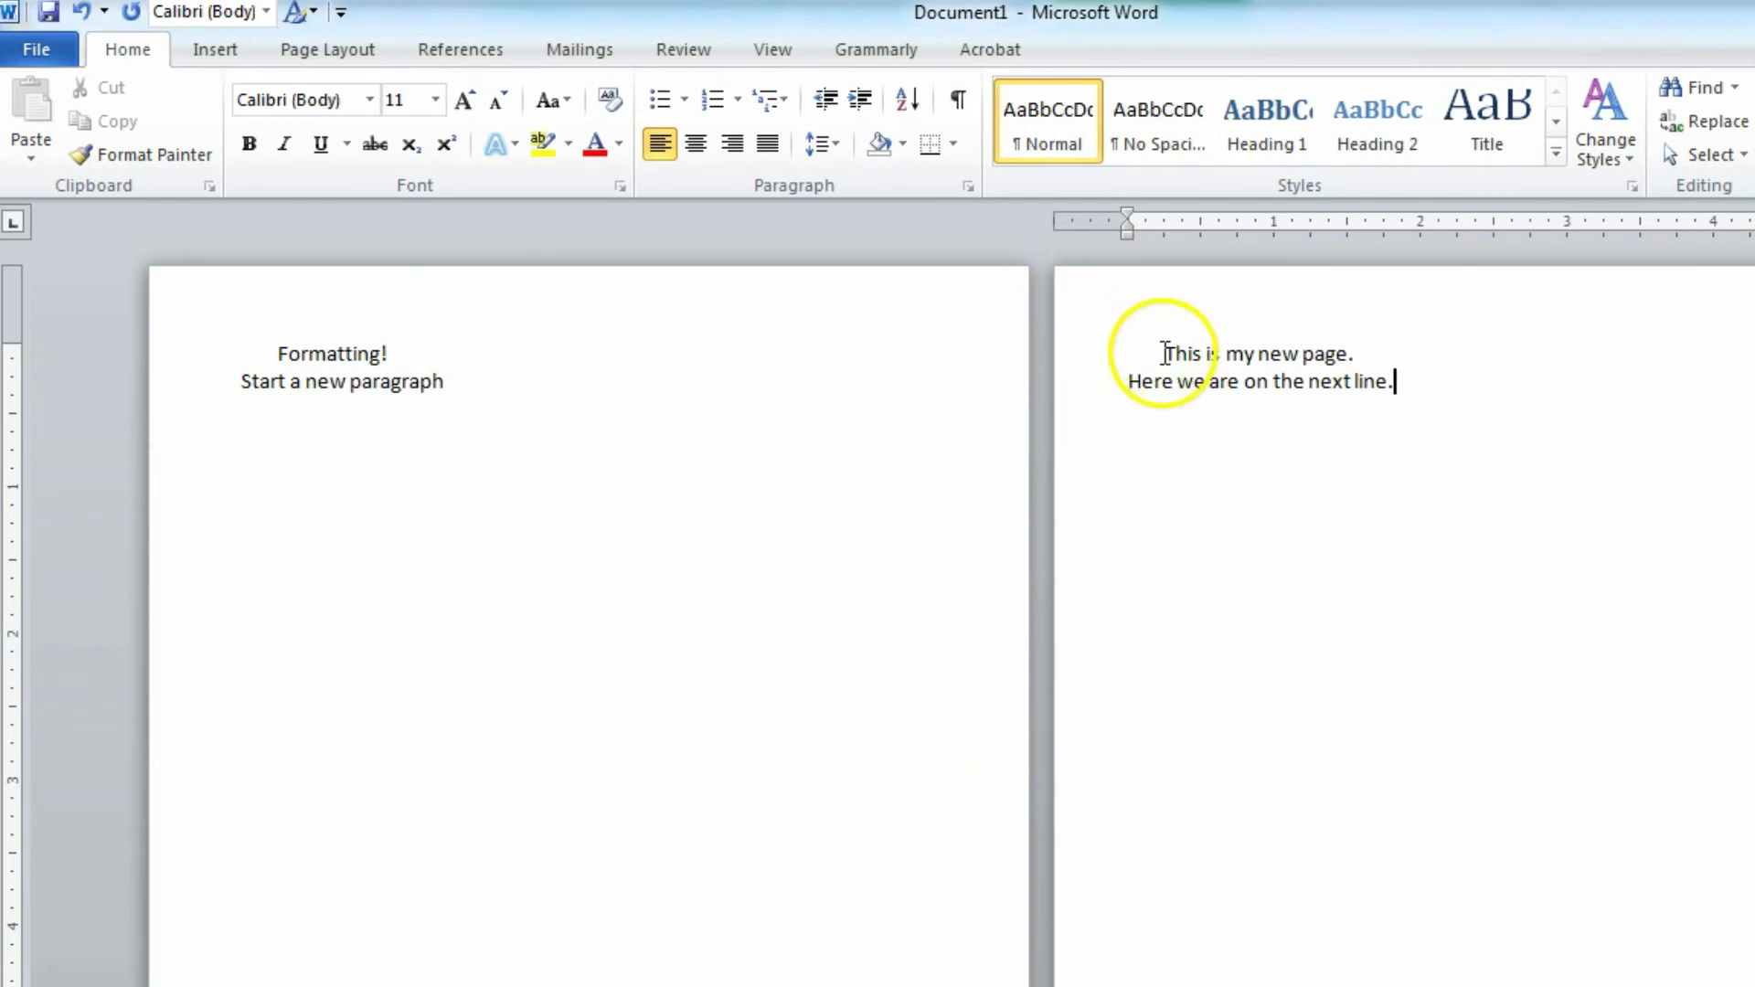
Replace all the text in the document with the line "Just write your book."
drag(258, 348, 1370, 569)
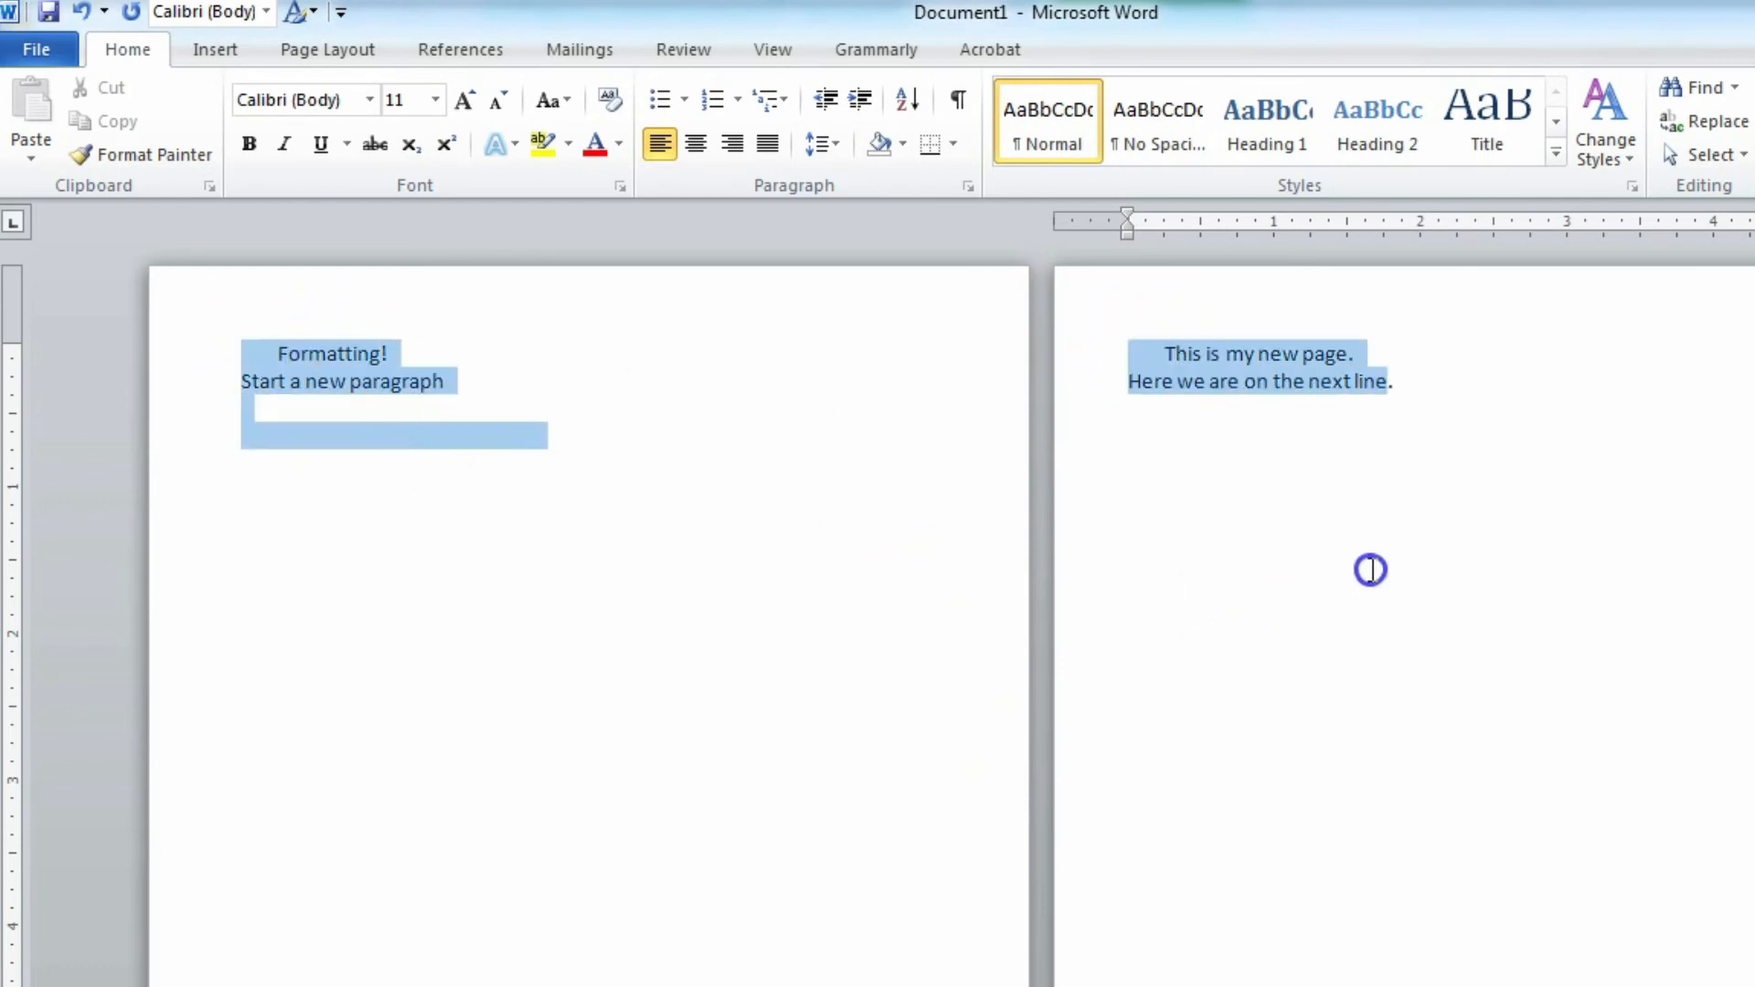
key(Delete)
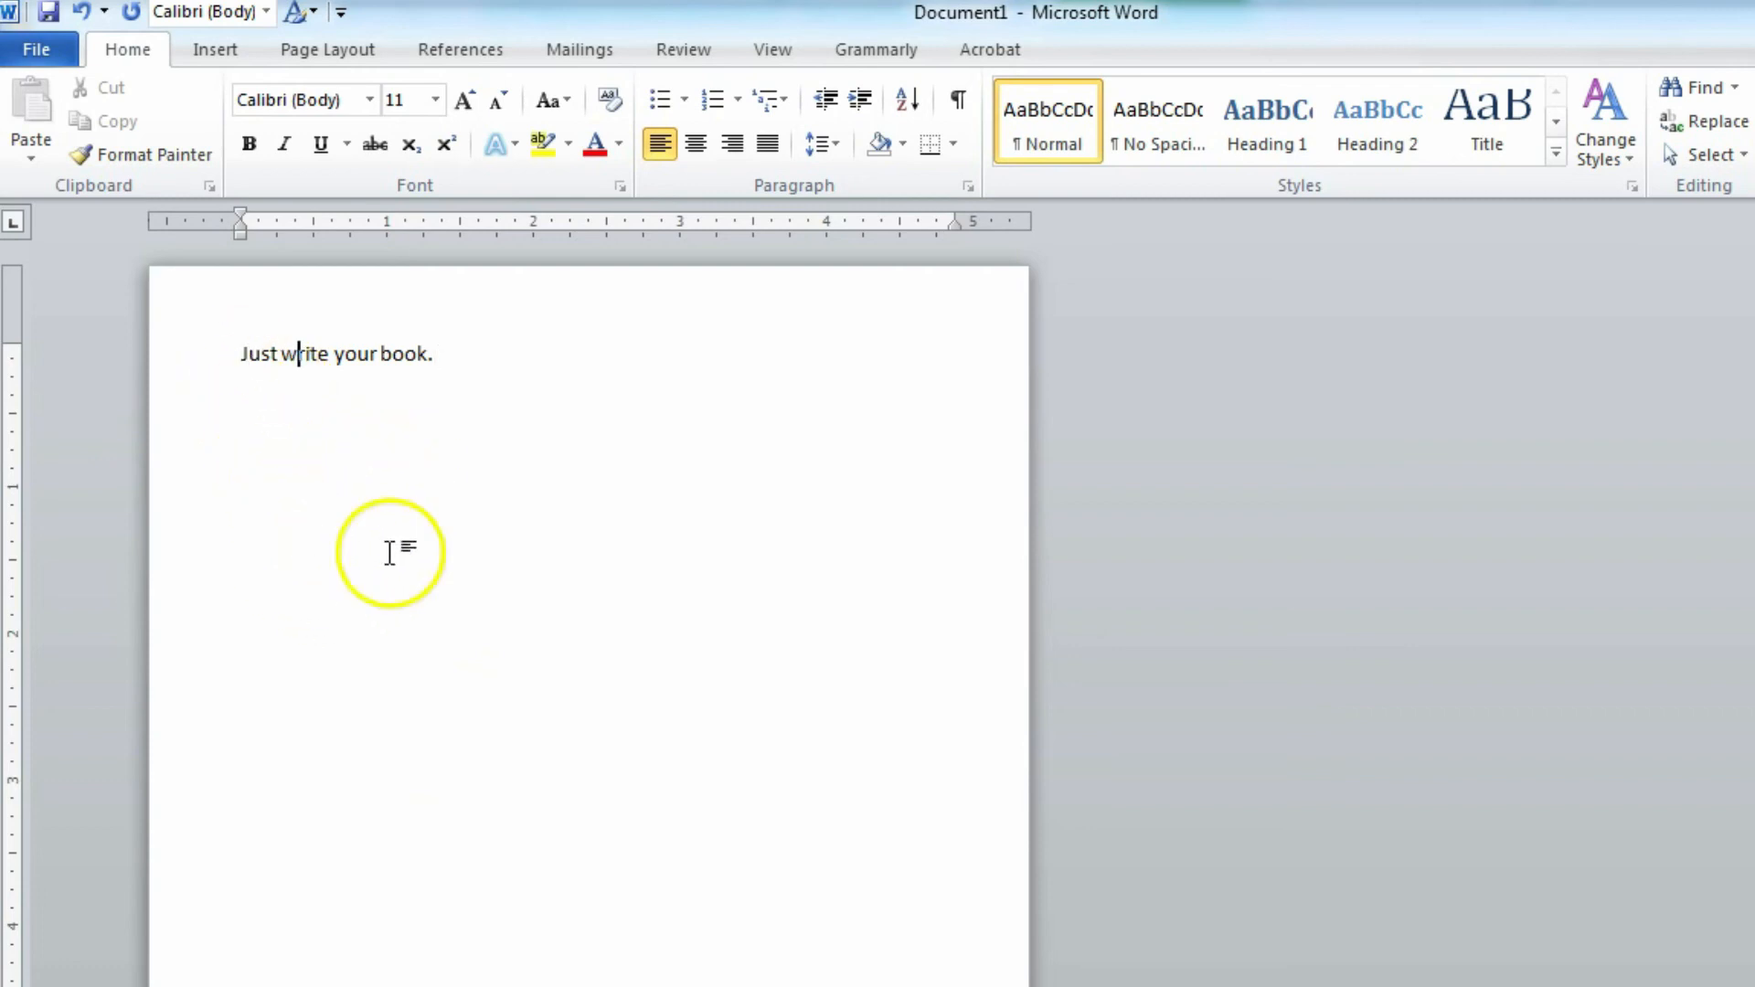
Try a page break after "Just write your book." and undo it
click(471, 353)
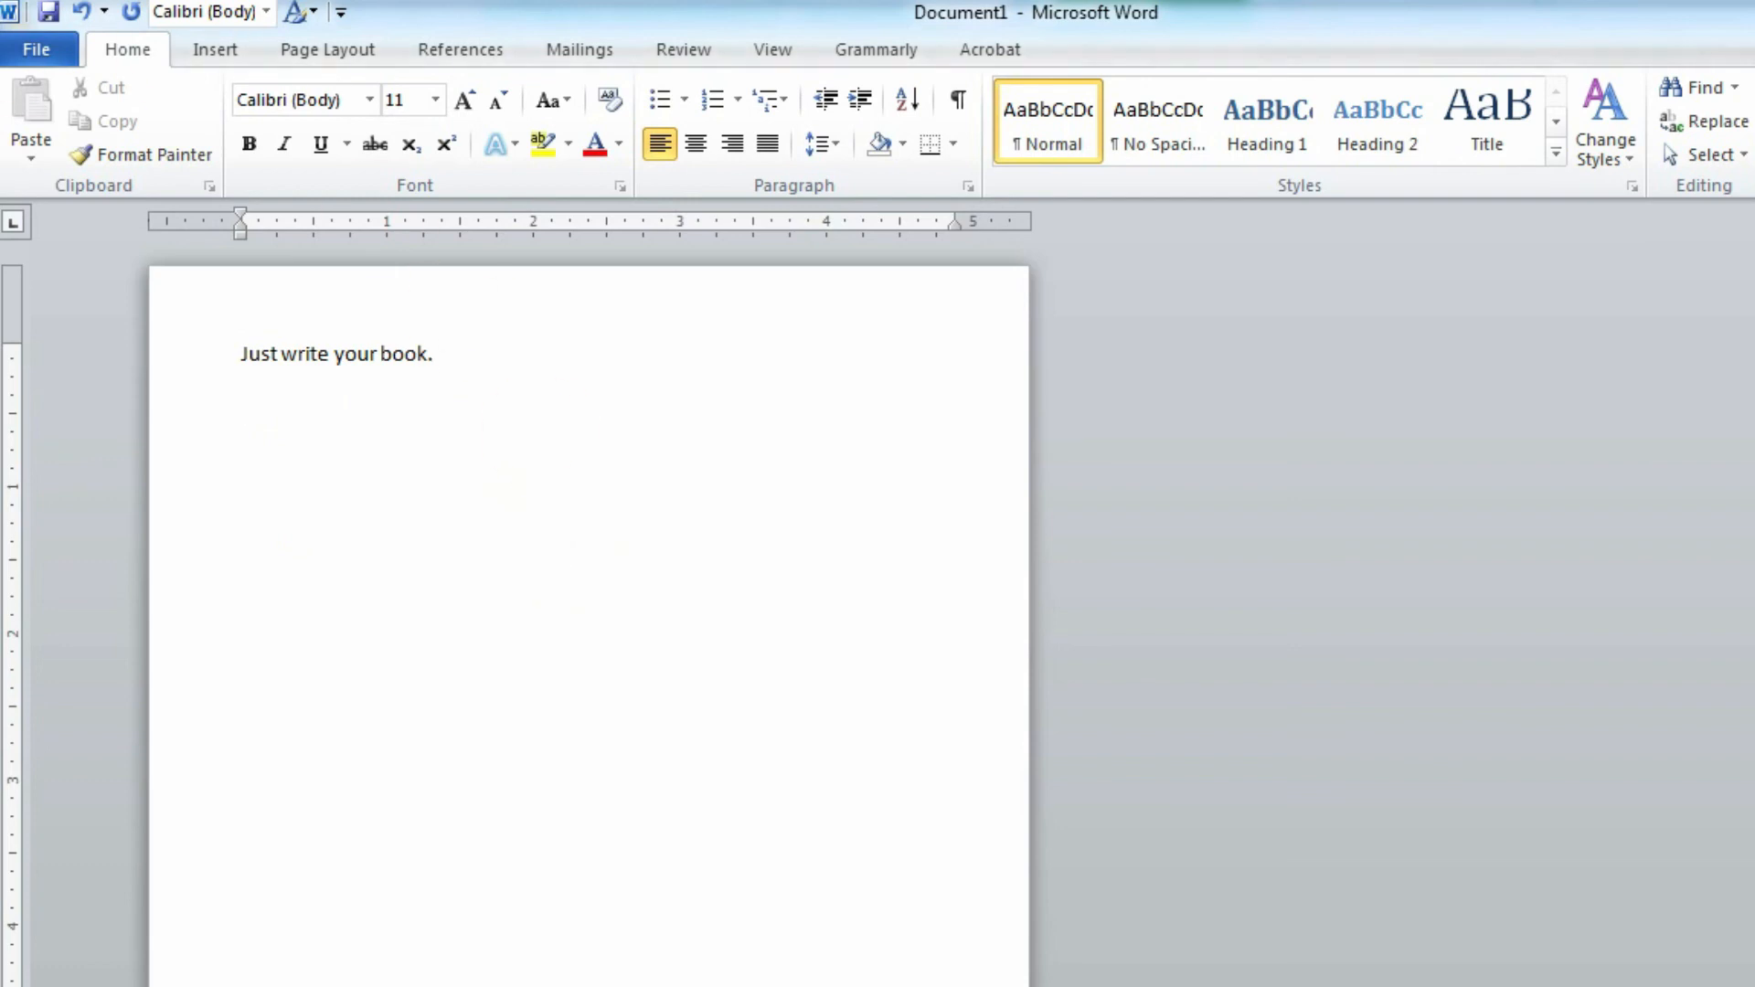
click(220, 50)
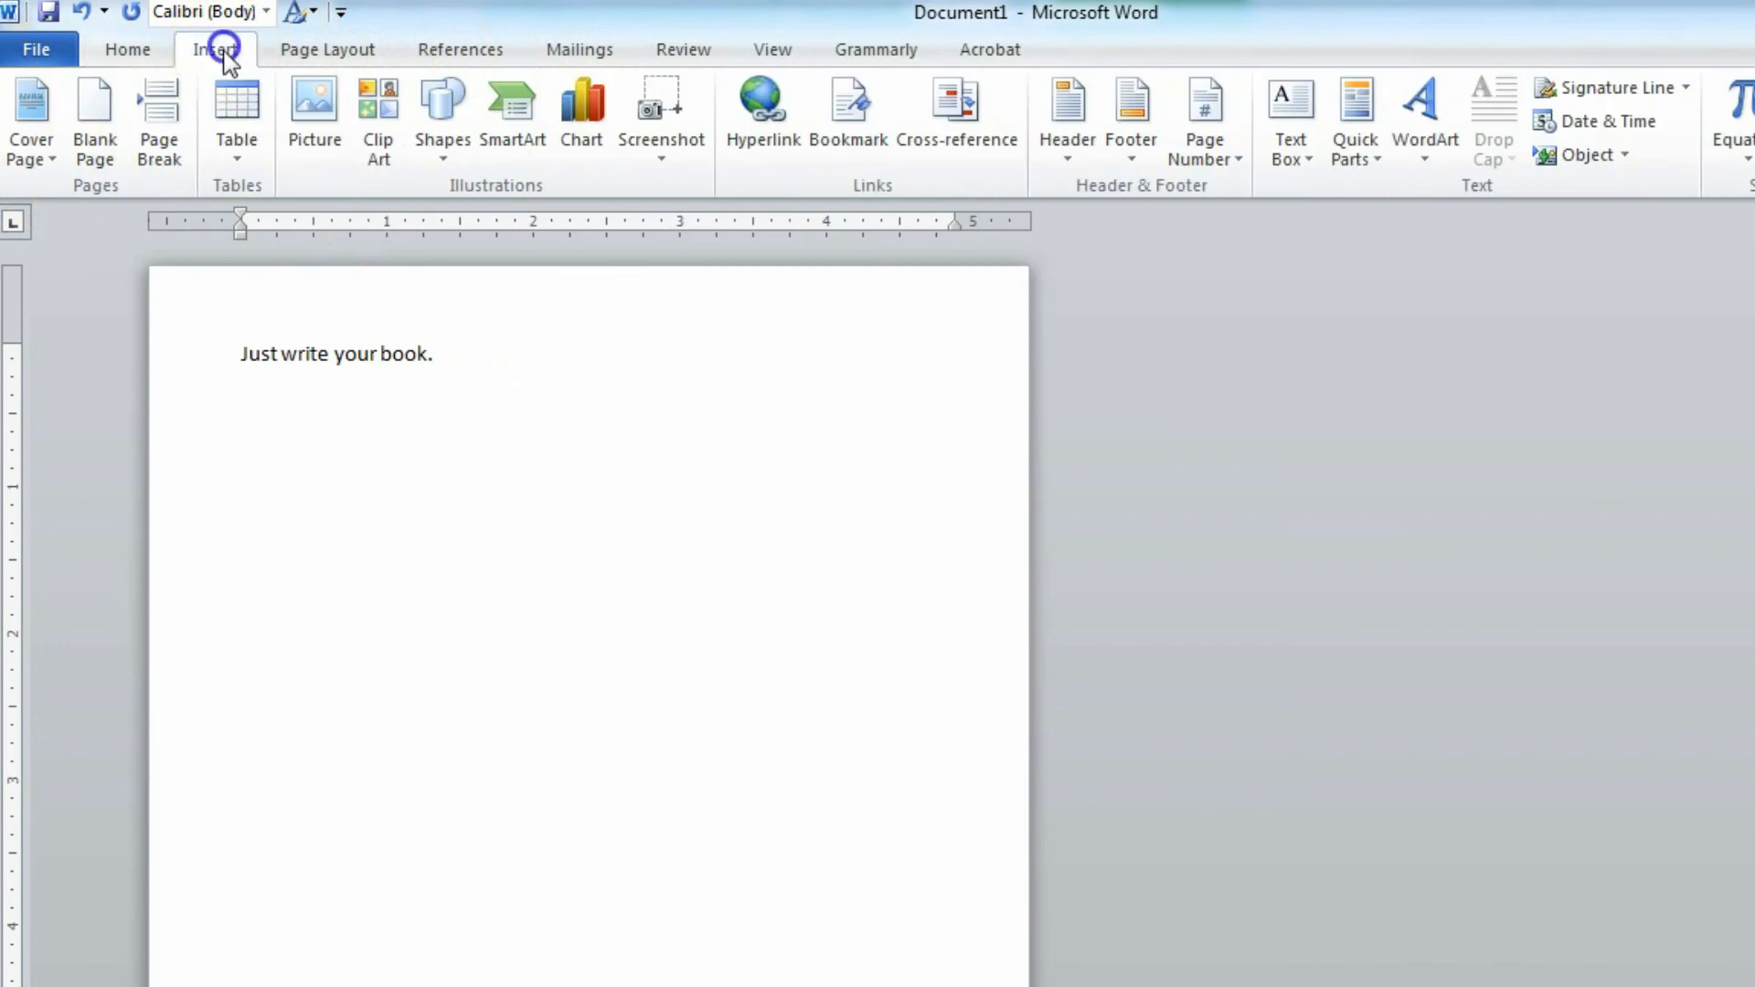
click(160, 133)
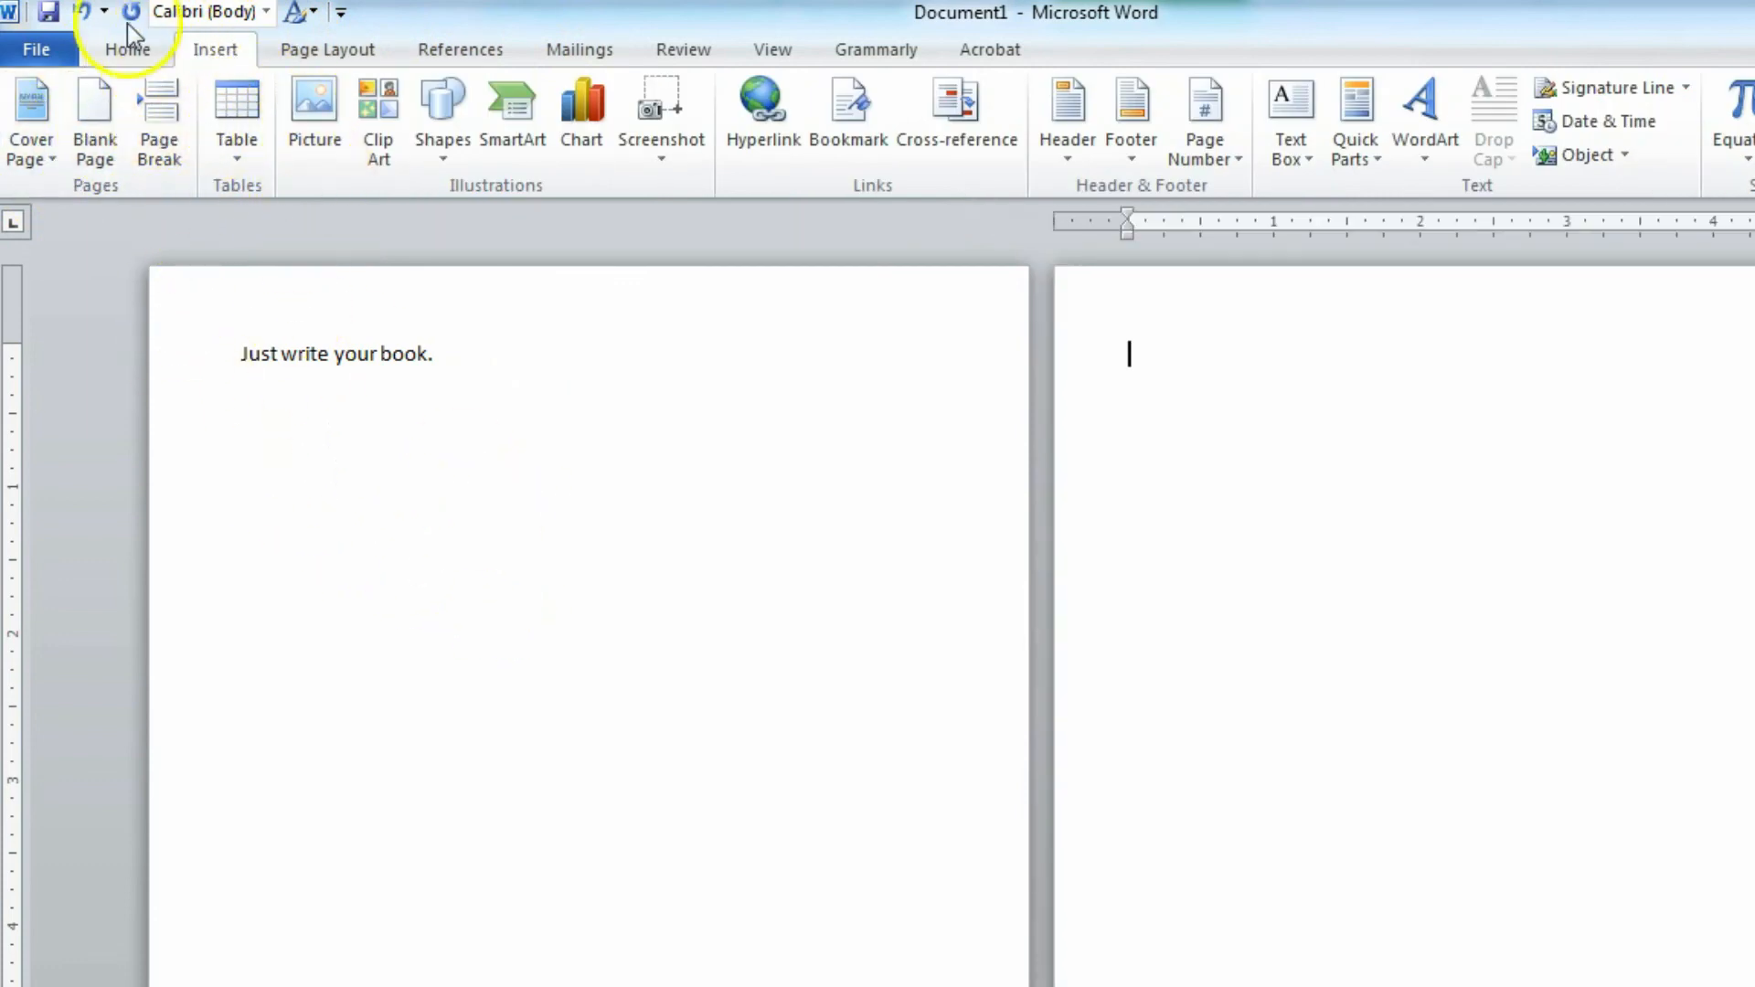
click(83, 12)
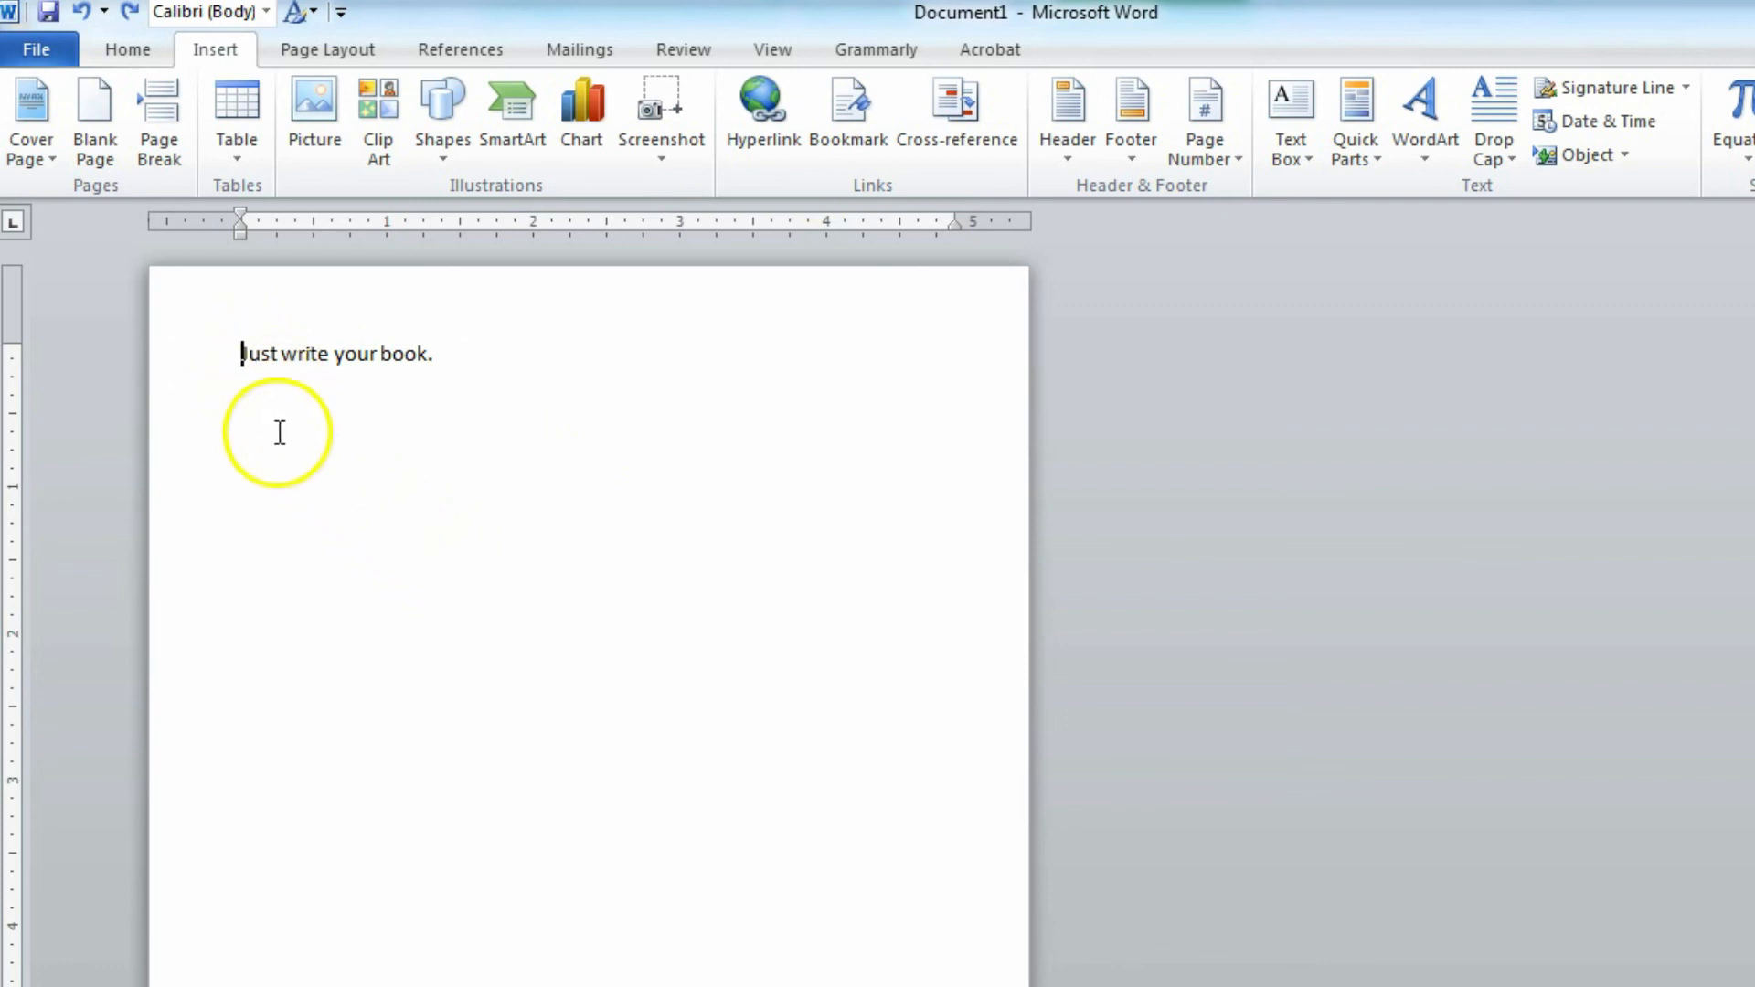
Add a new paragraph reading "And go back and format!" below "Just write your book."
double_click(345, 418)
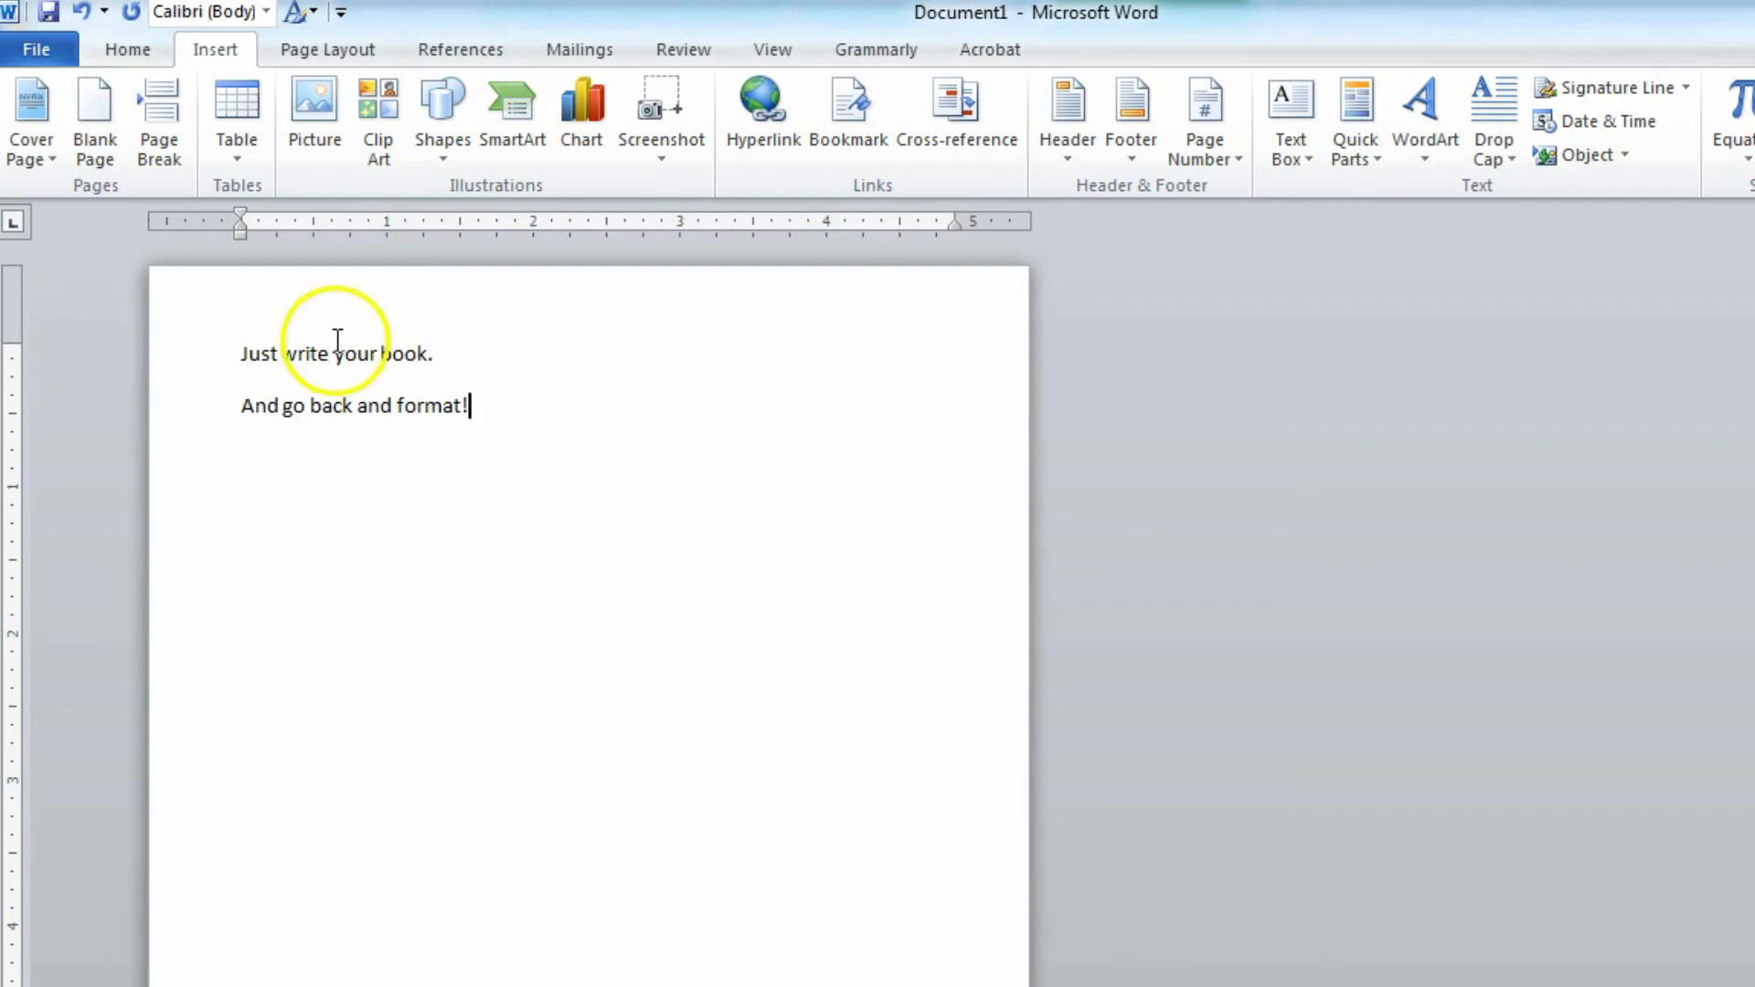
Set the line spacing of both paragraphs to 1.0 and remove the space after them
drag(215, 360, 513, 470)
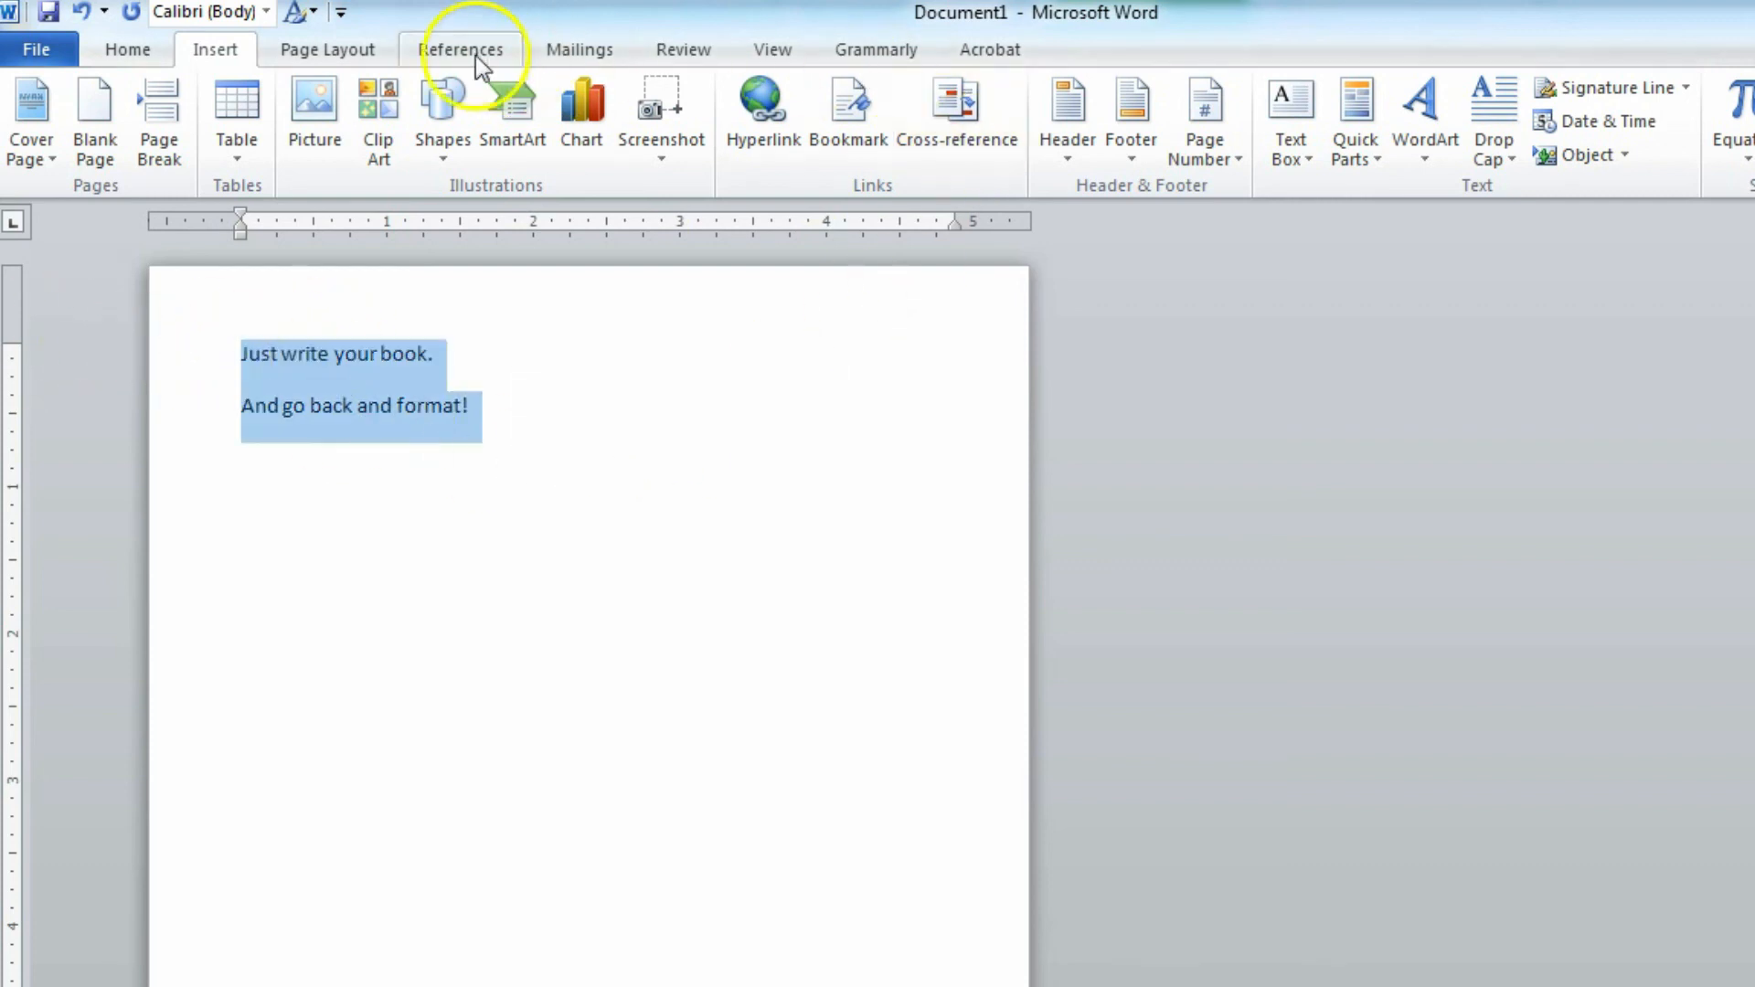
click(329, 51)
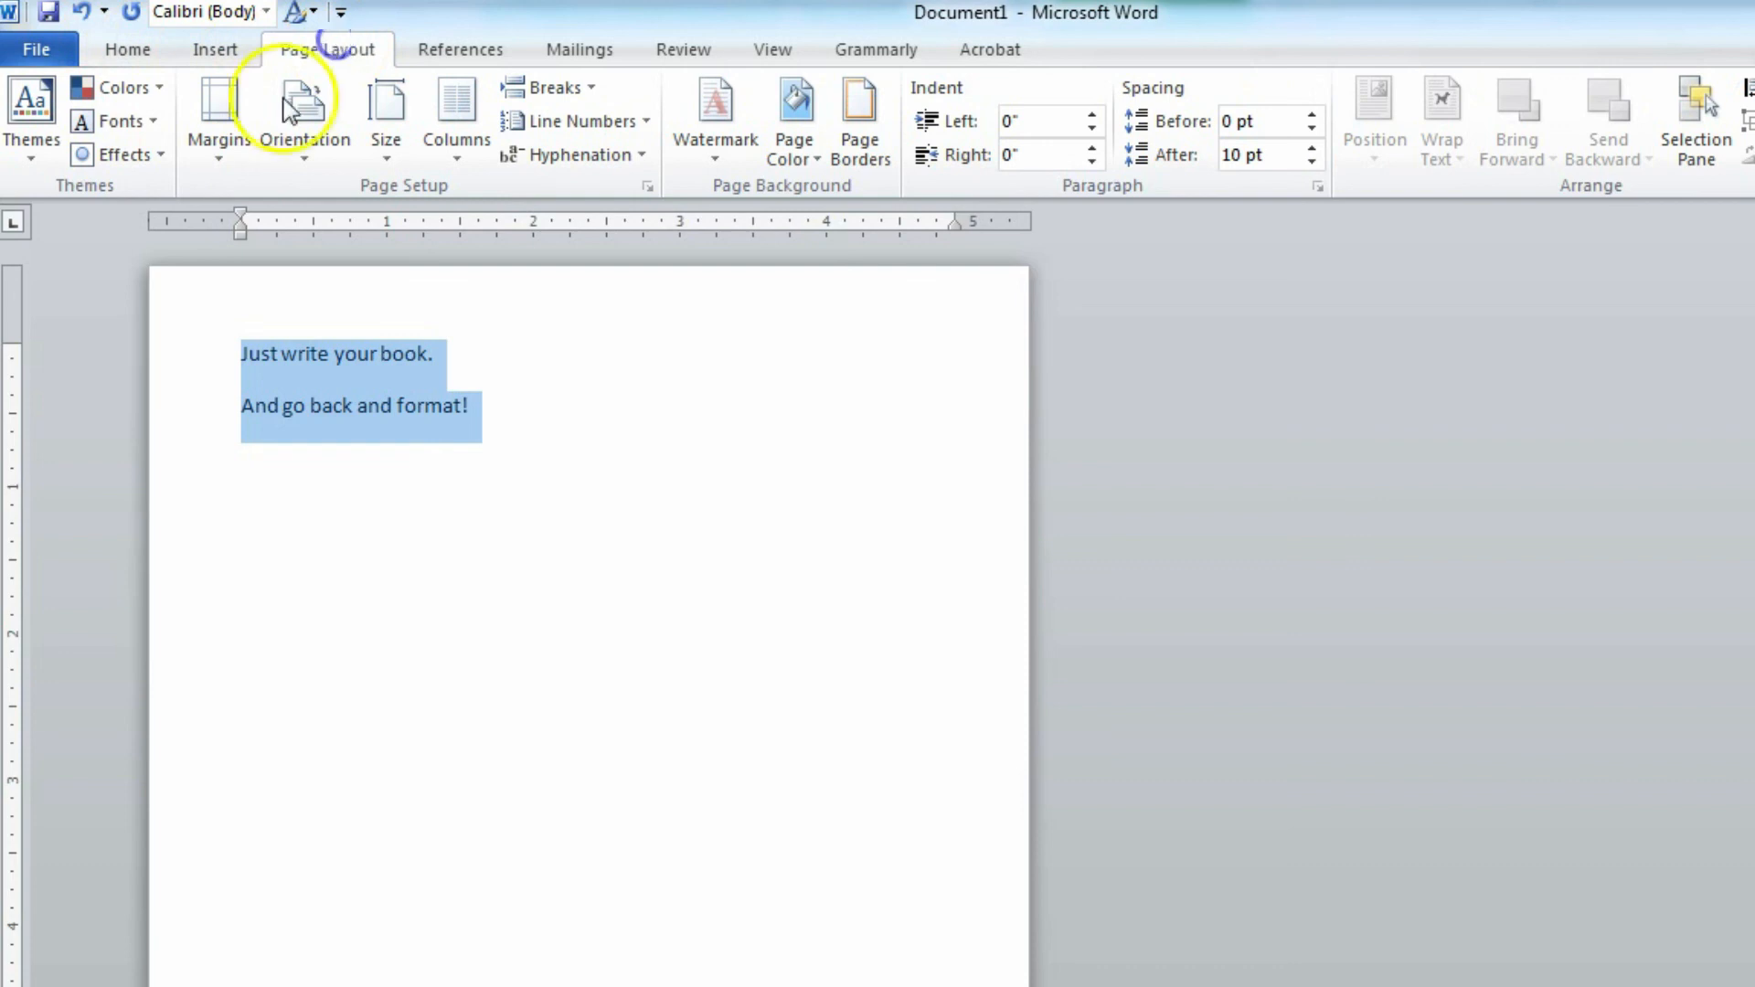
click(137, 51)
click(820, 143)
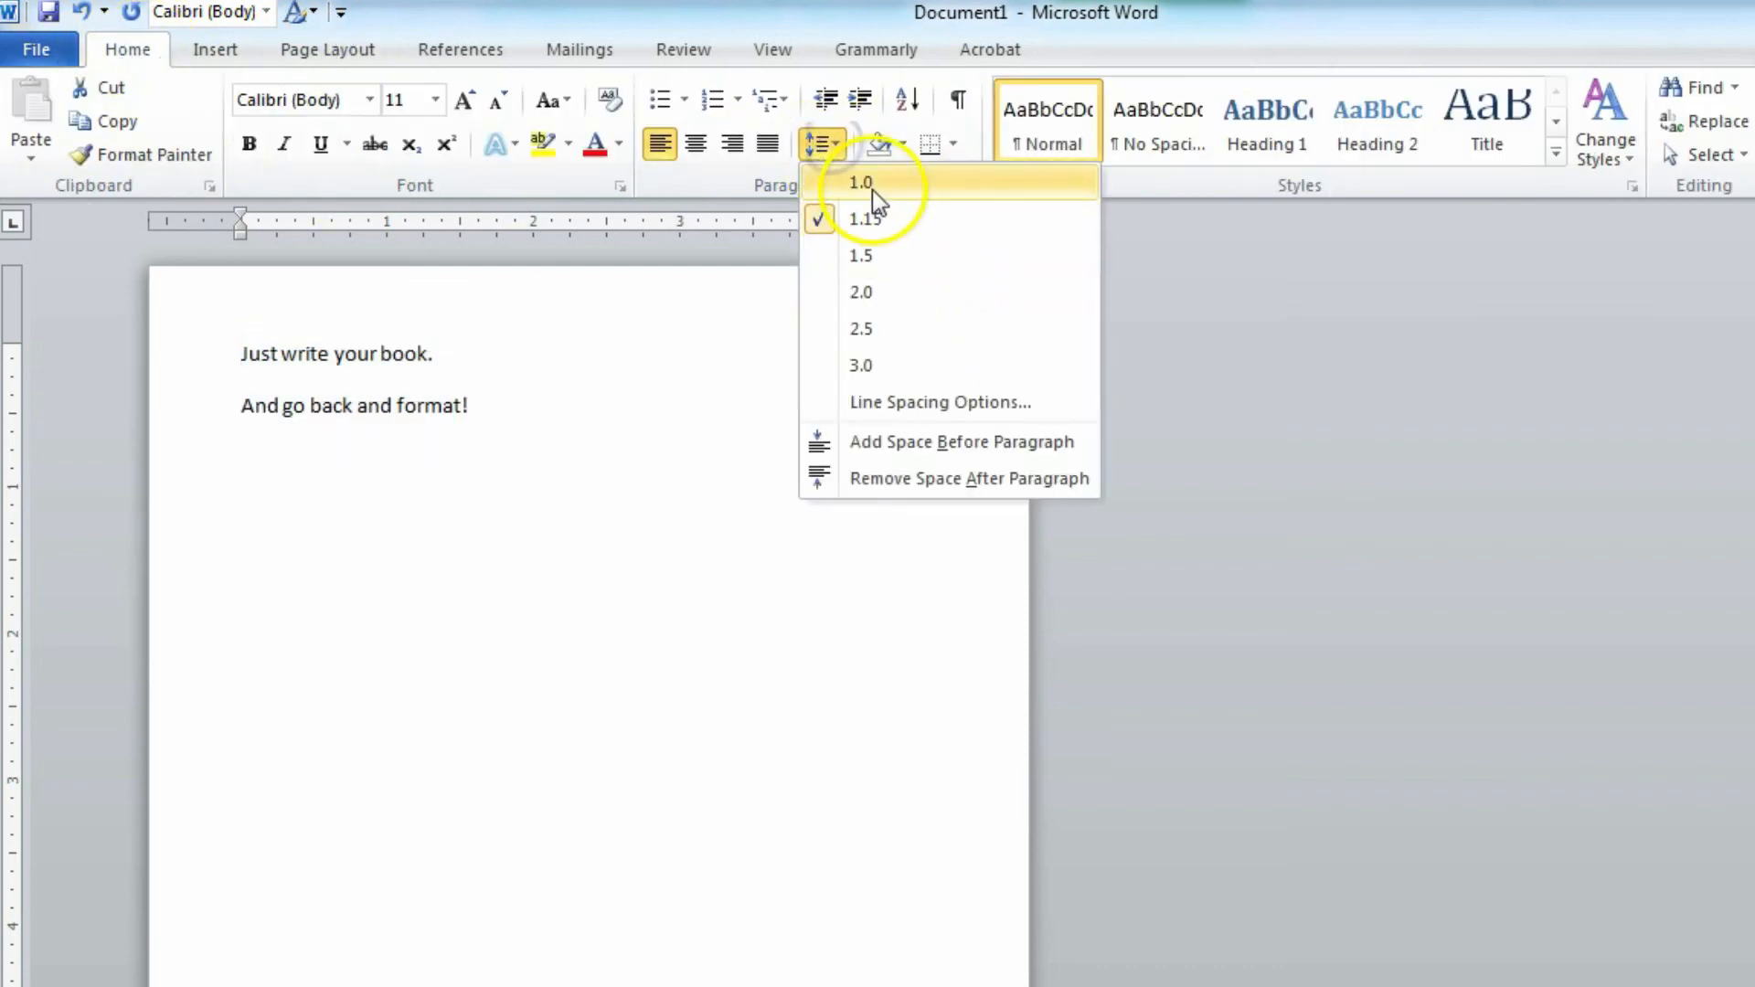
click(869, 185)
click(838, 139)
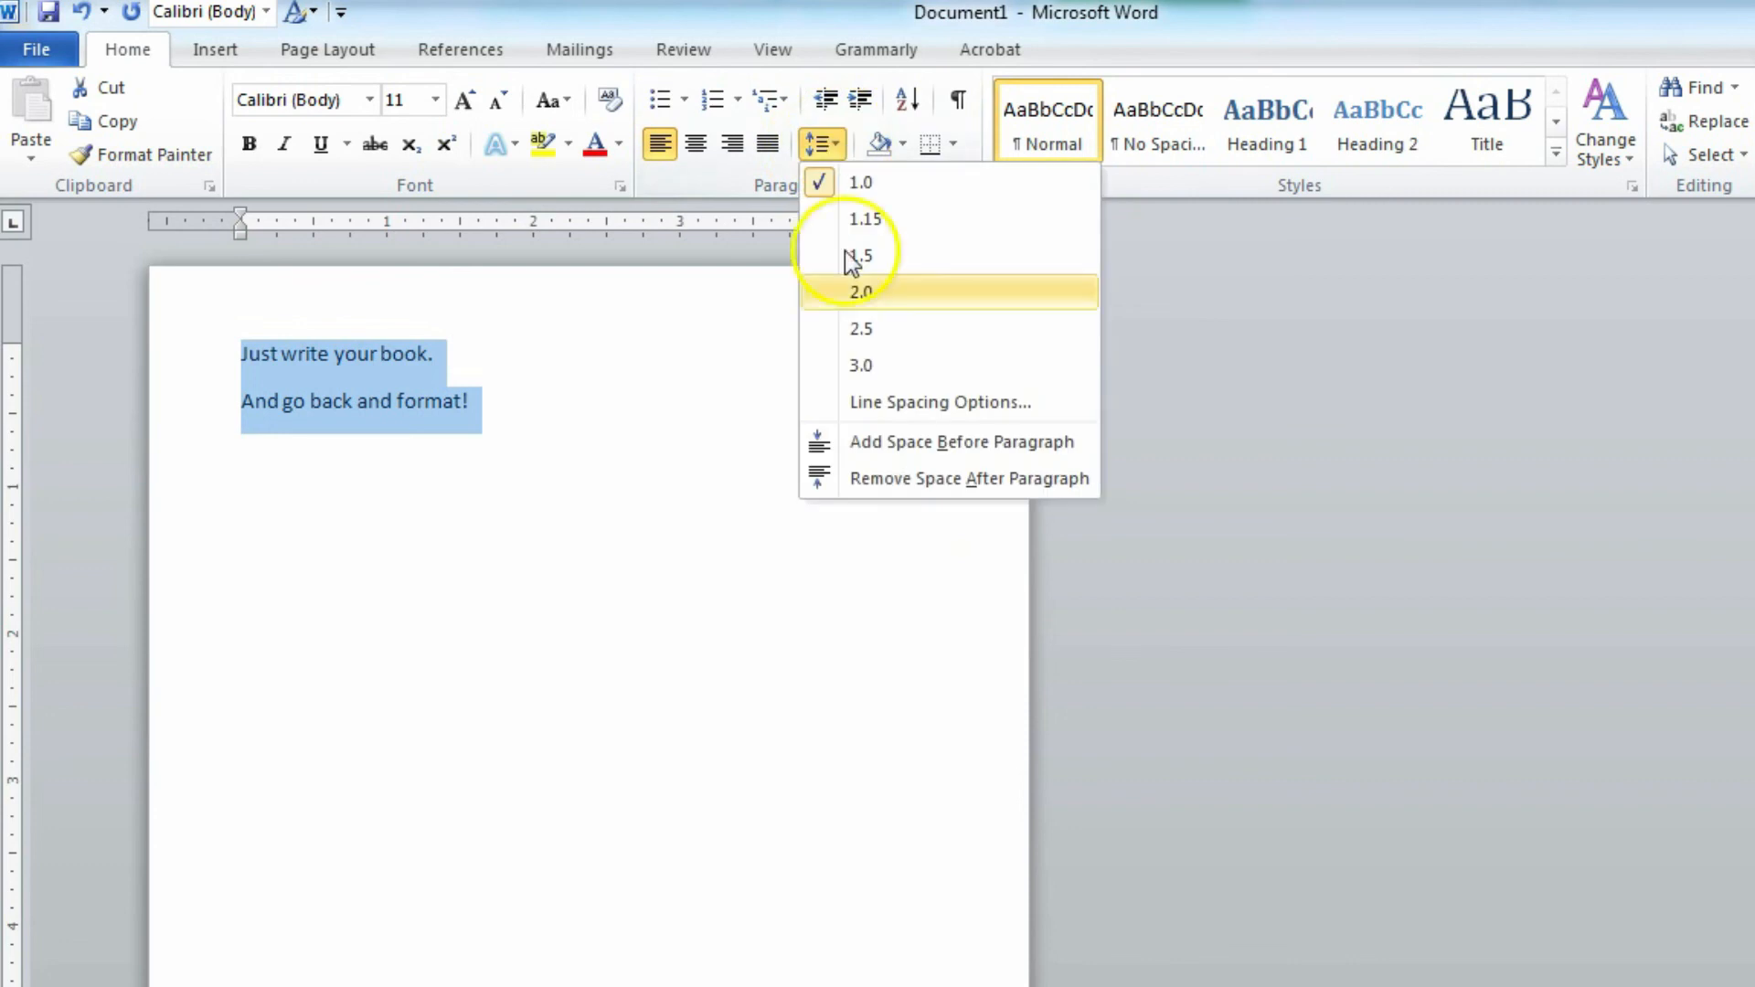
click(891, 483)
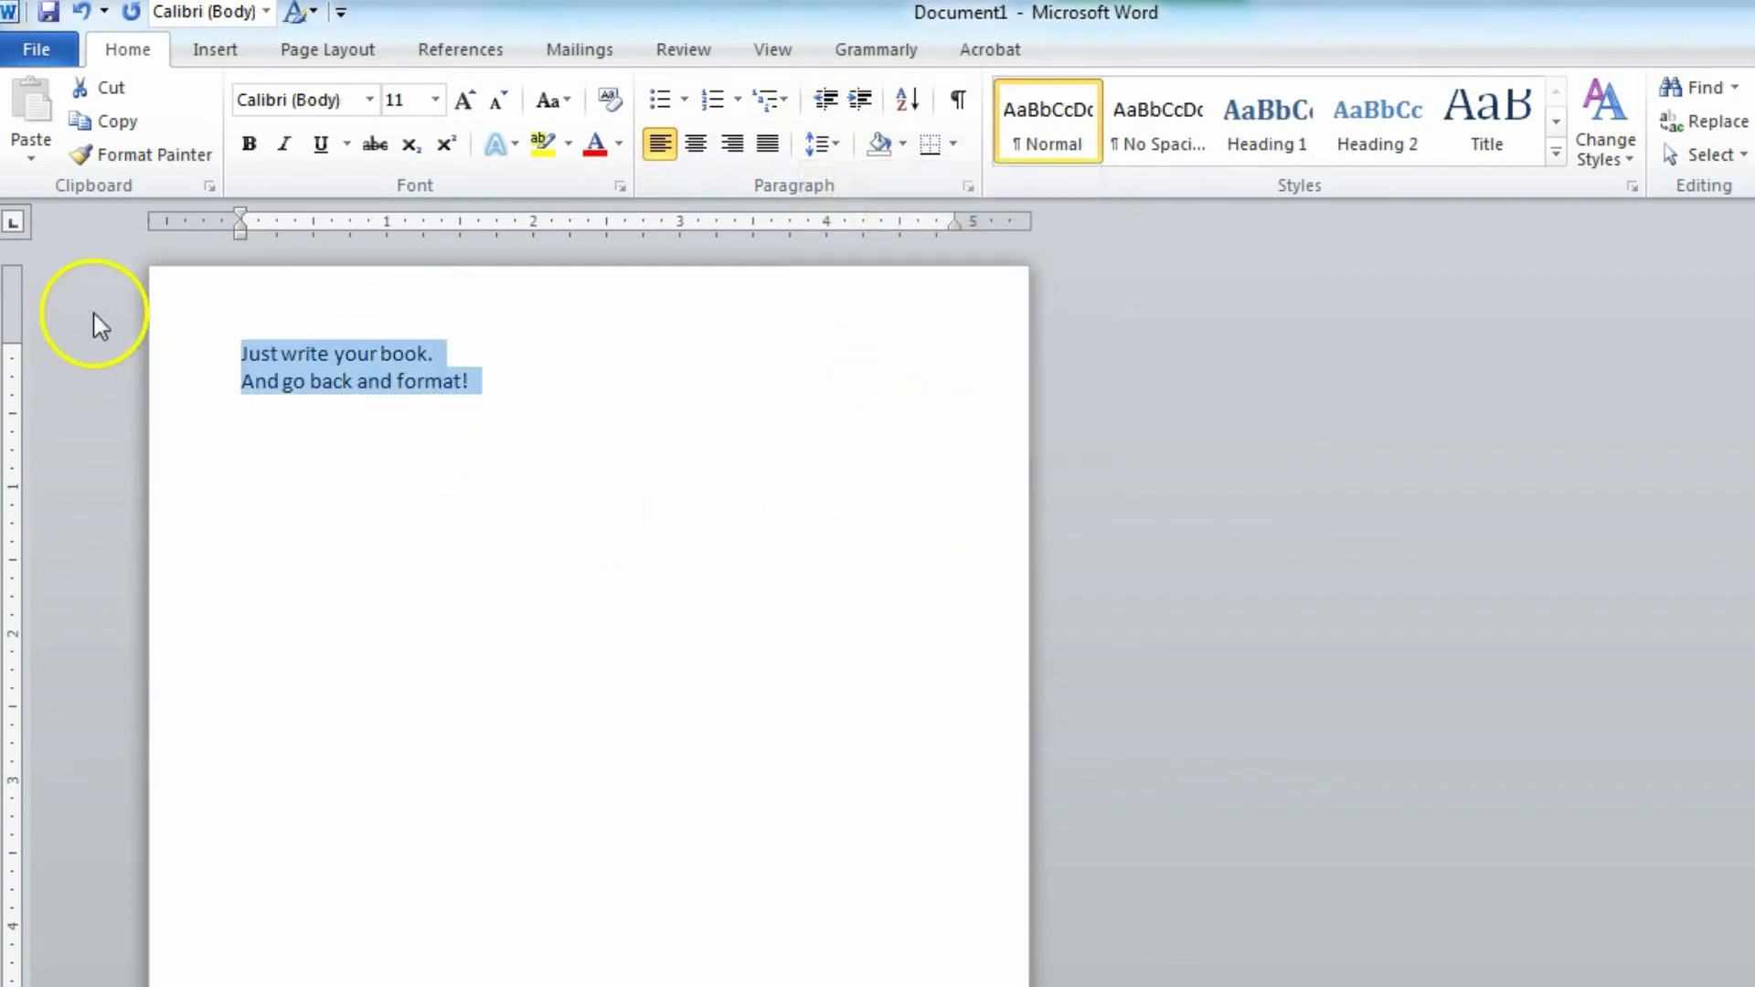
Indent "Just write your book." with a tab and insert a page break before "And go back and format!"
click(244, 349)
key(Tab)
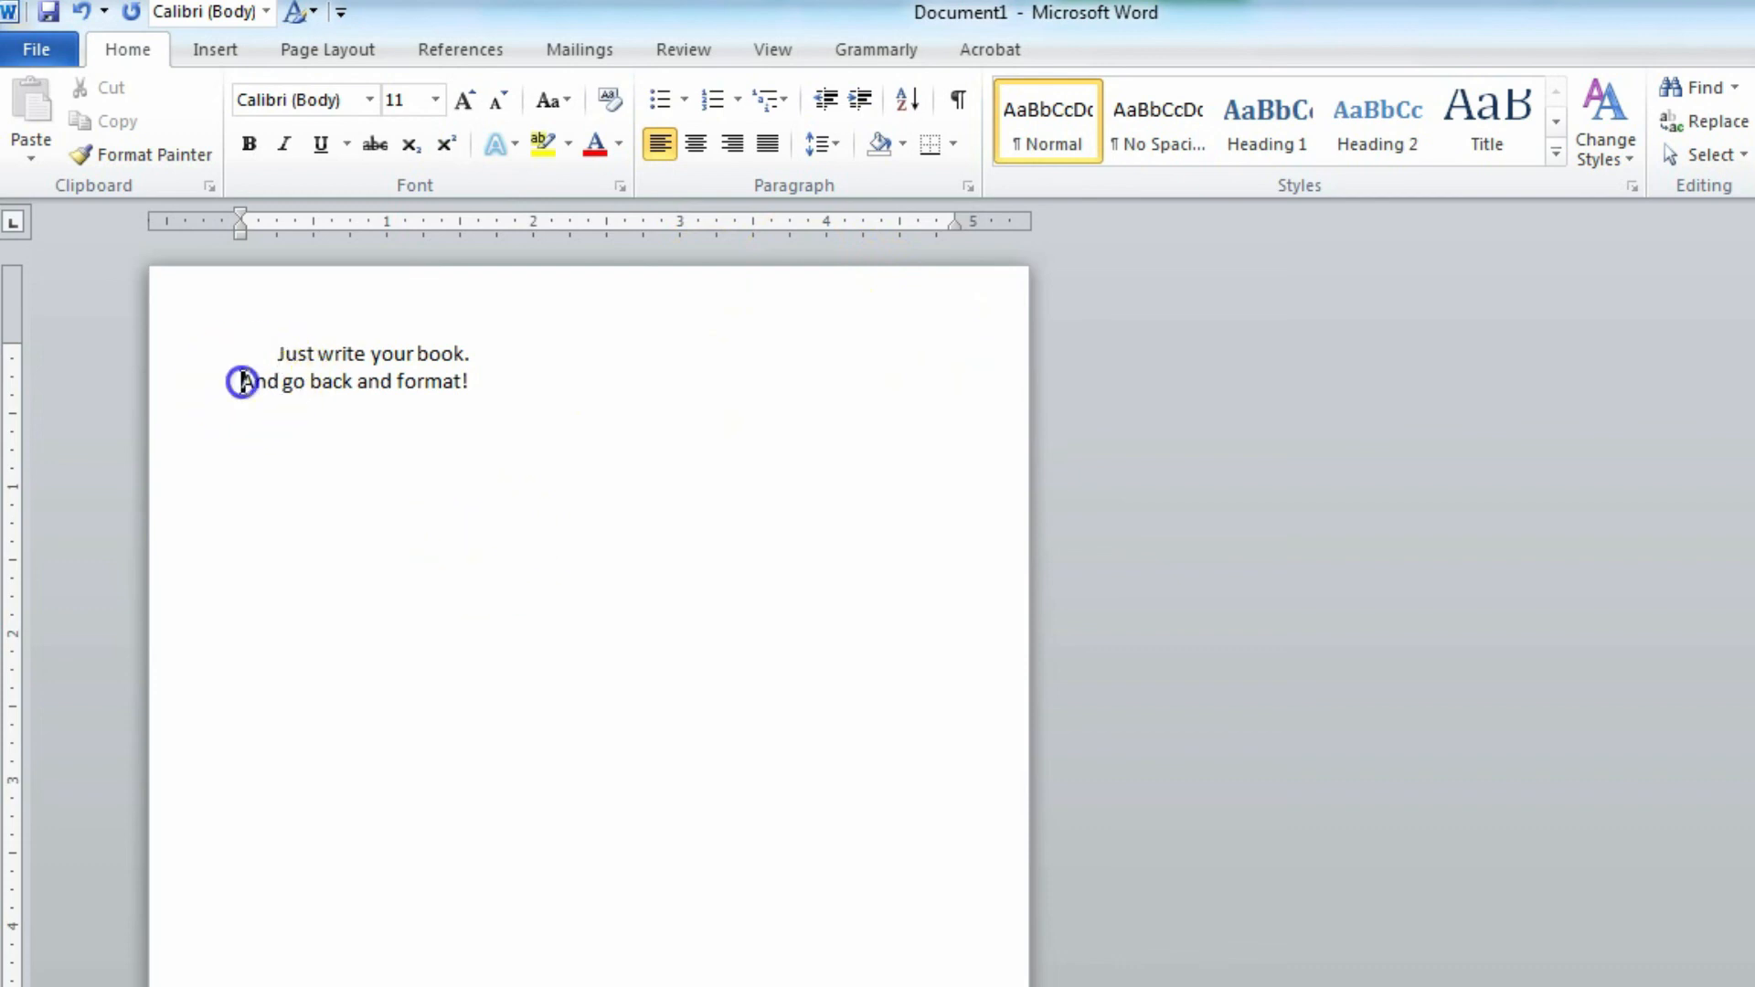
click(228, 48)
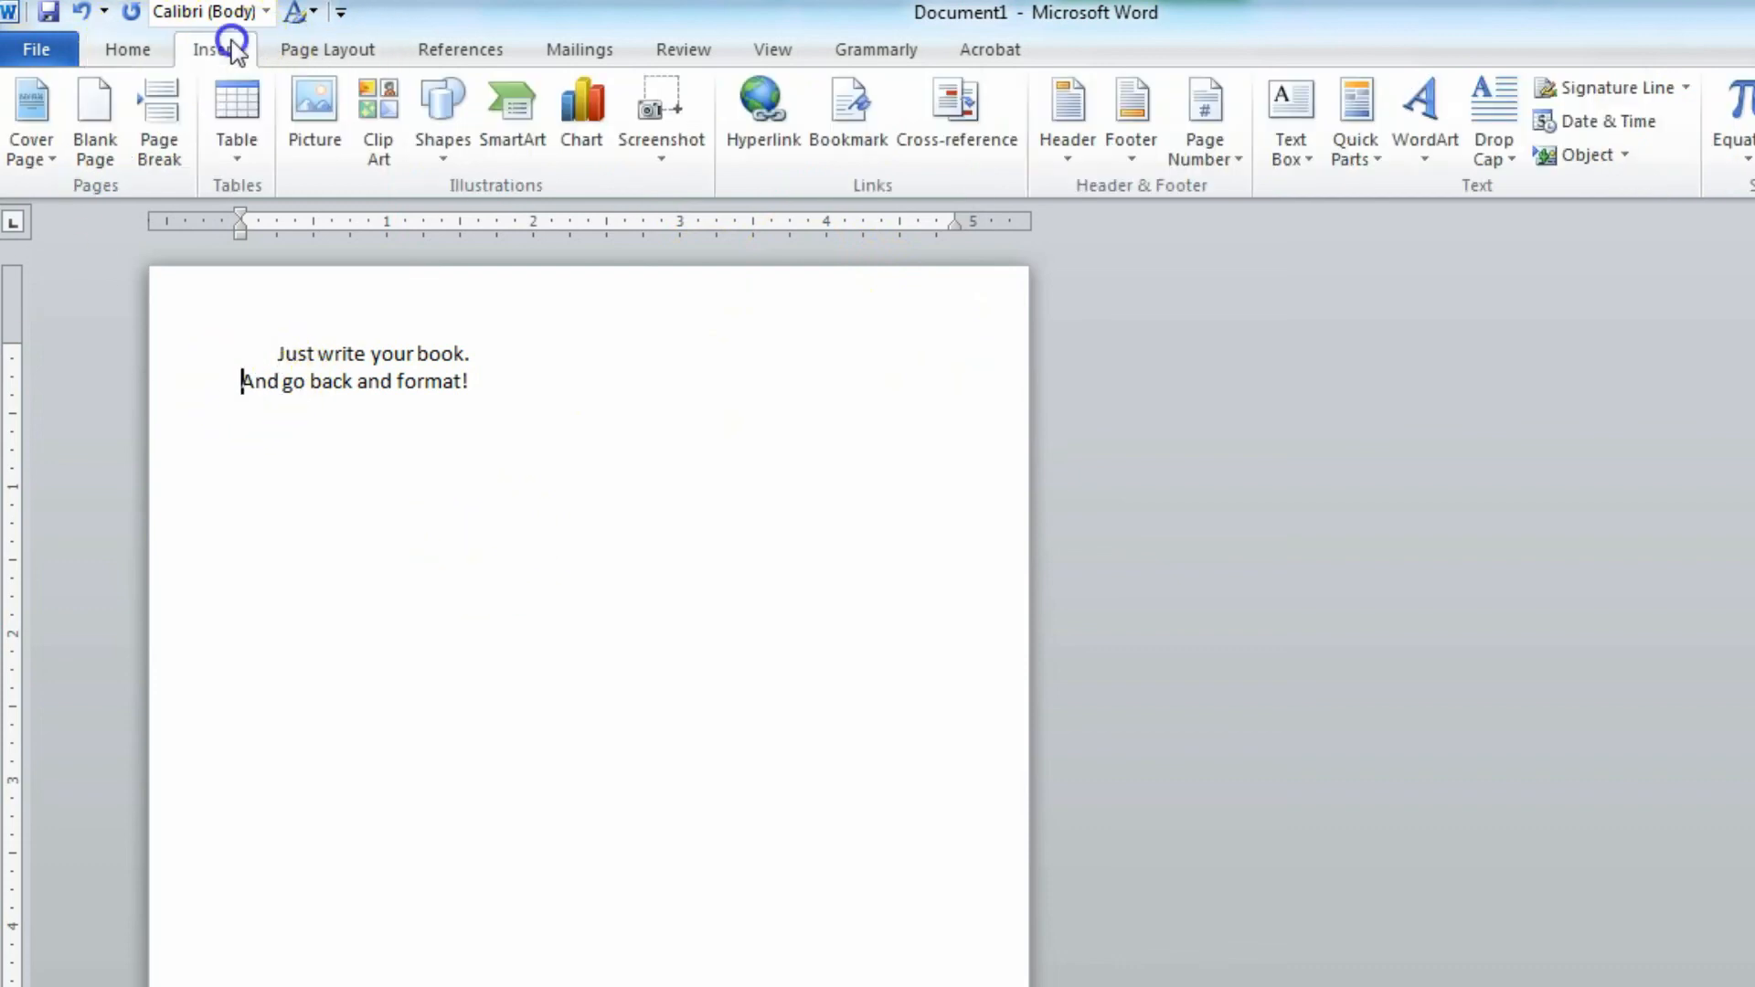
click(161, 137)
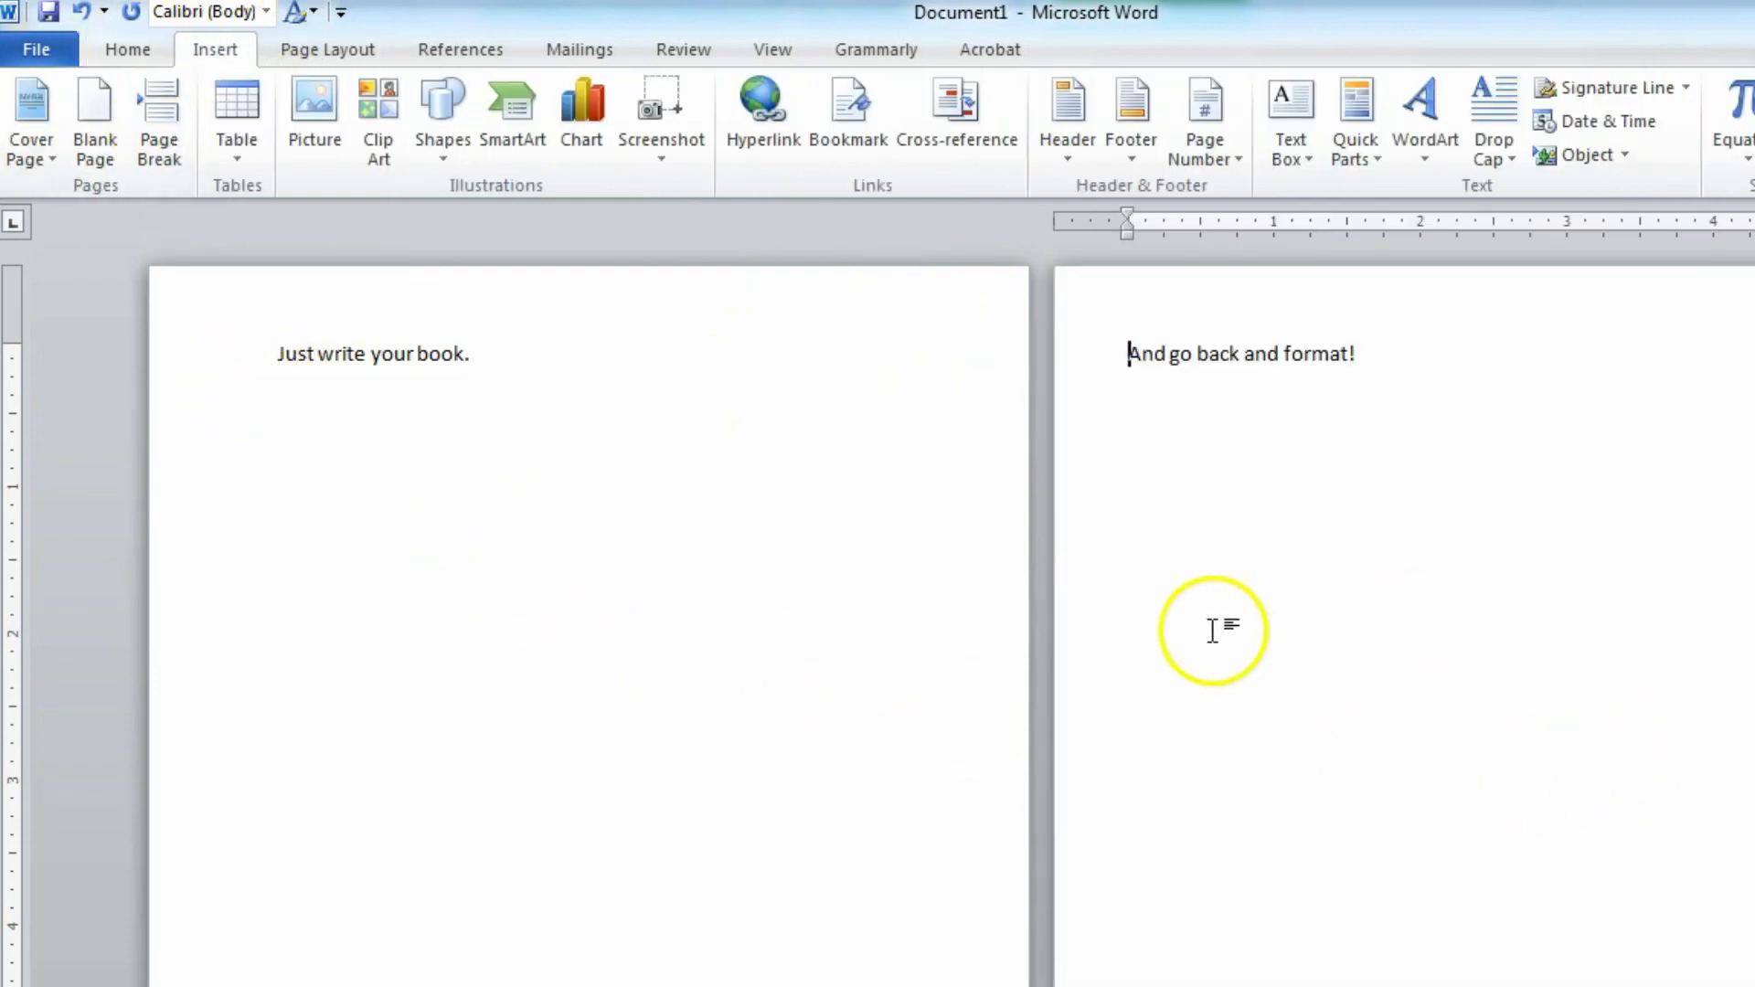